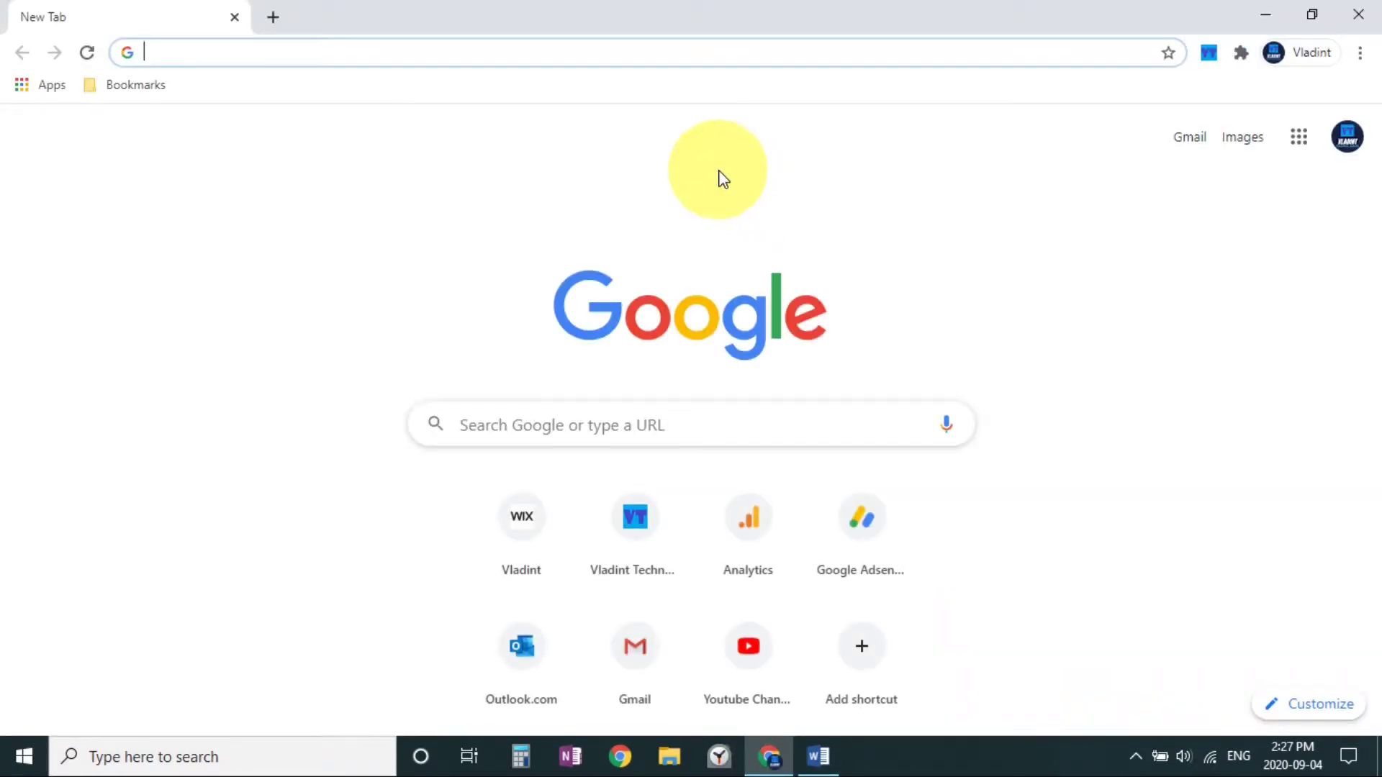
- Go to classroom.google.com and open the Computer Science 101 class
text(c)
key(BackSpace)
key(BackSpace)
text(class)
key(Return)
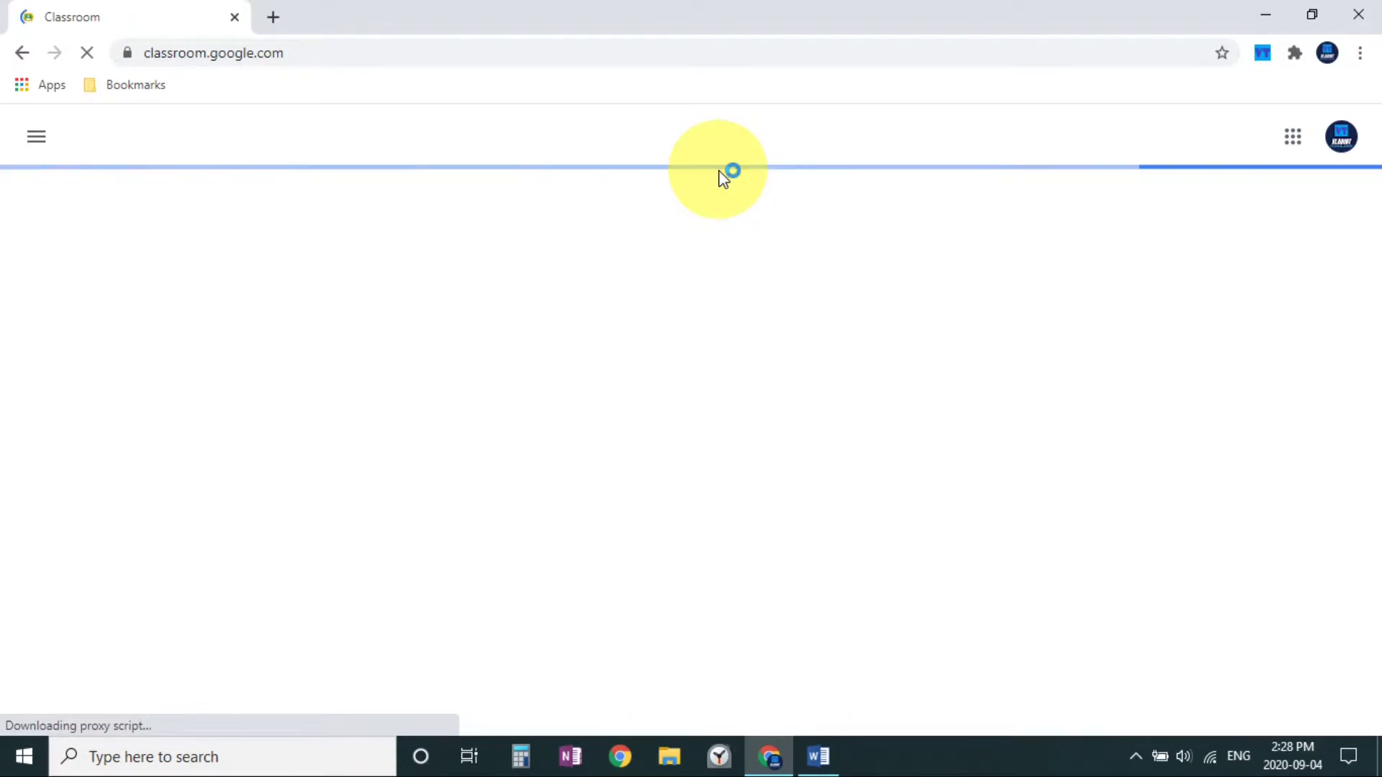
click(222, 295)
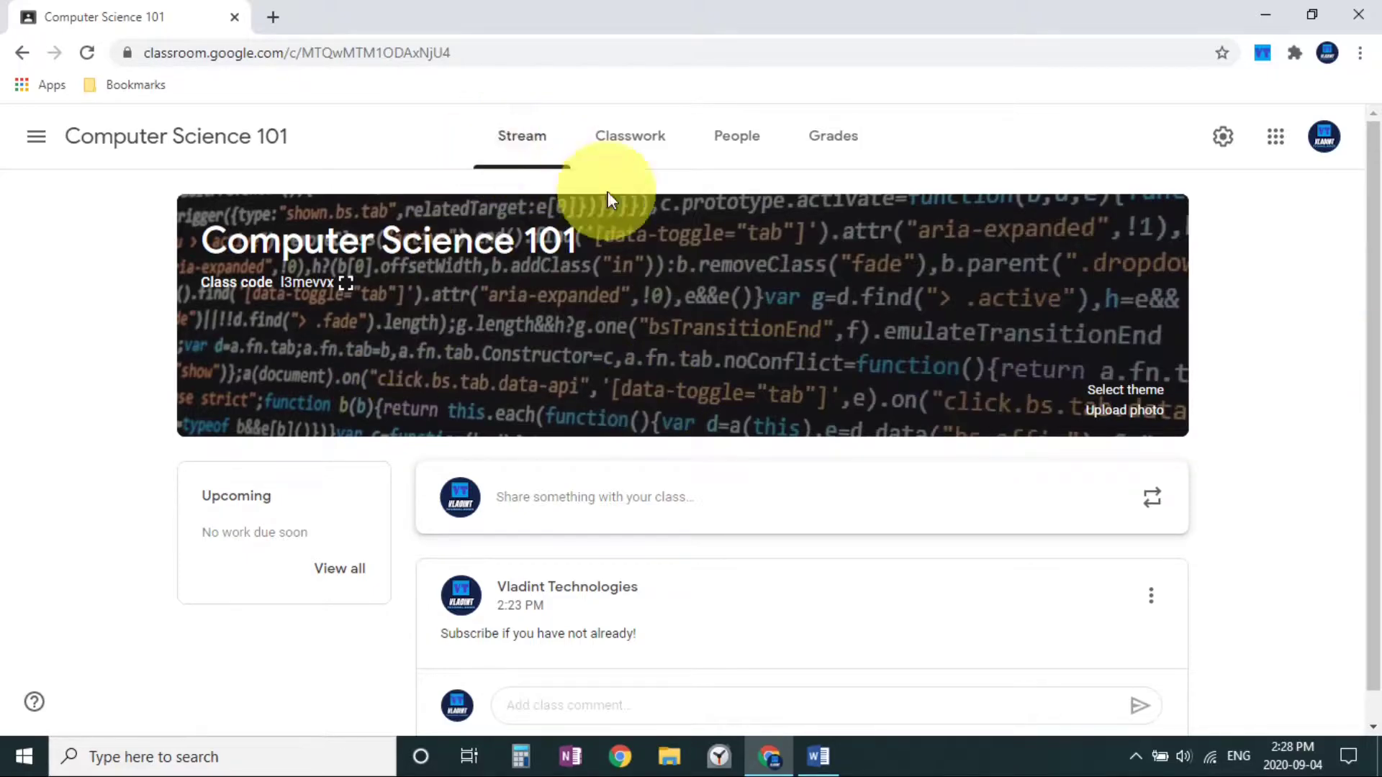
- Add a topic named Variables to the classwork of Computer Science 101
scroll(586, 287, down, 1)
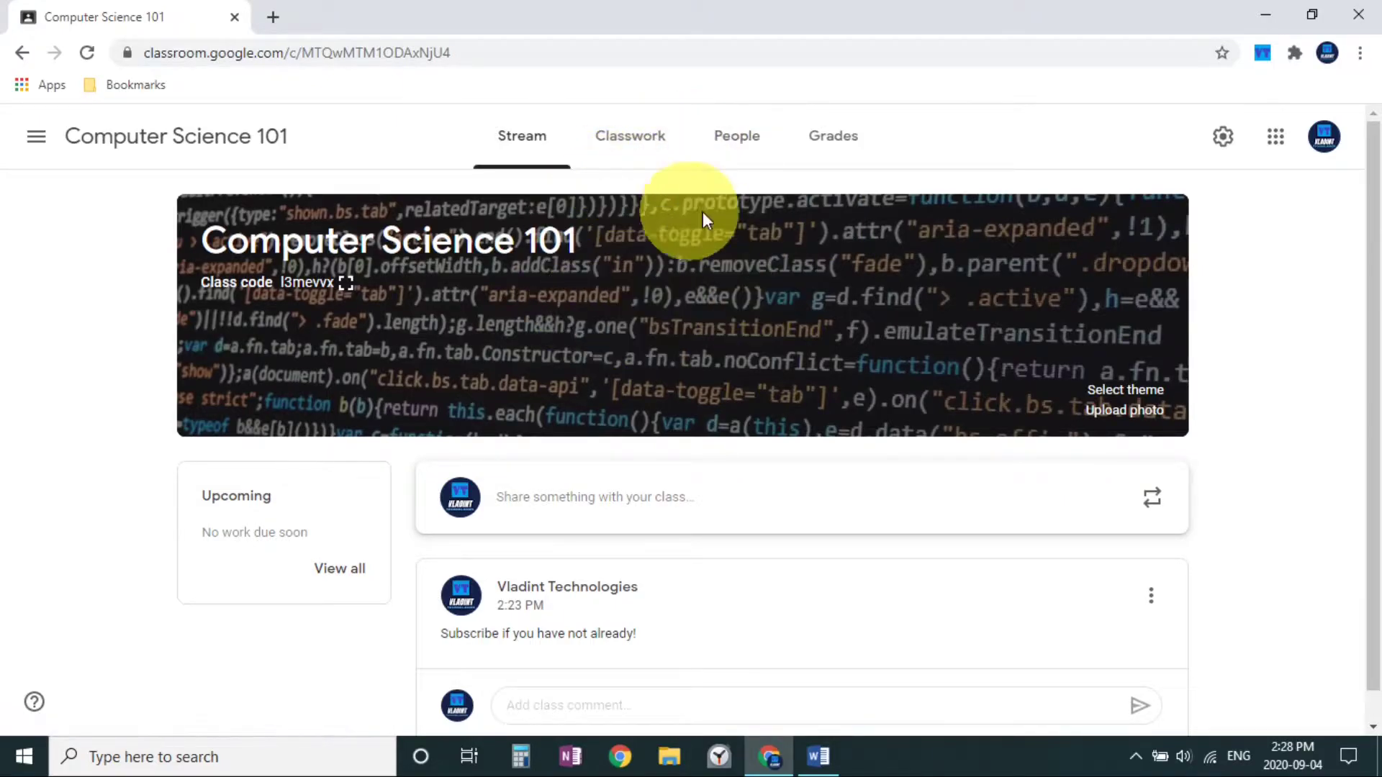
scroll(828, 396, up, 1)
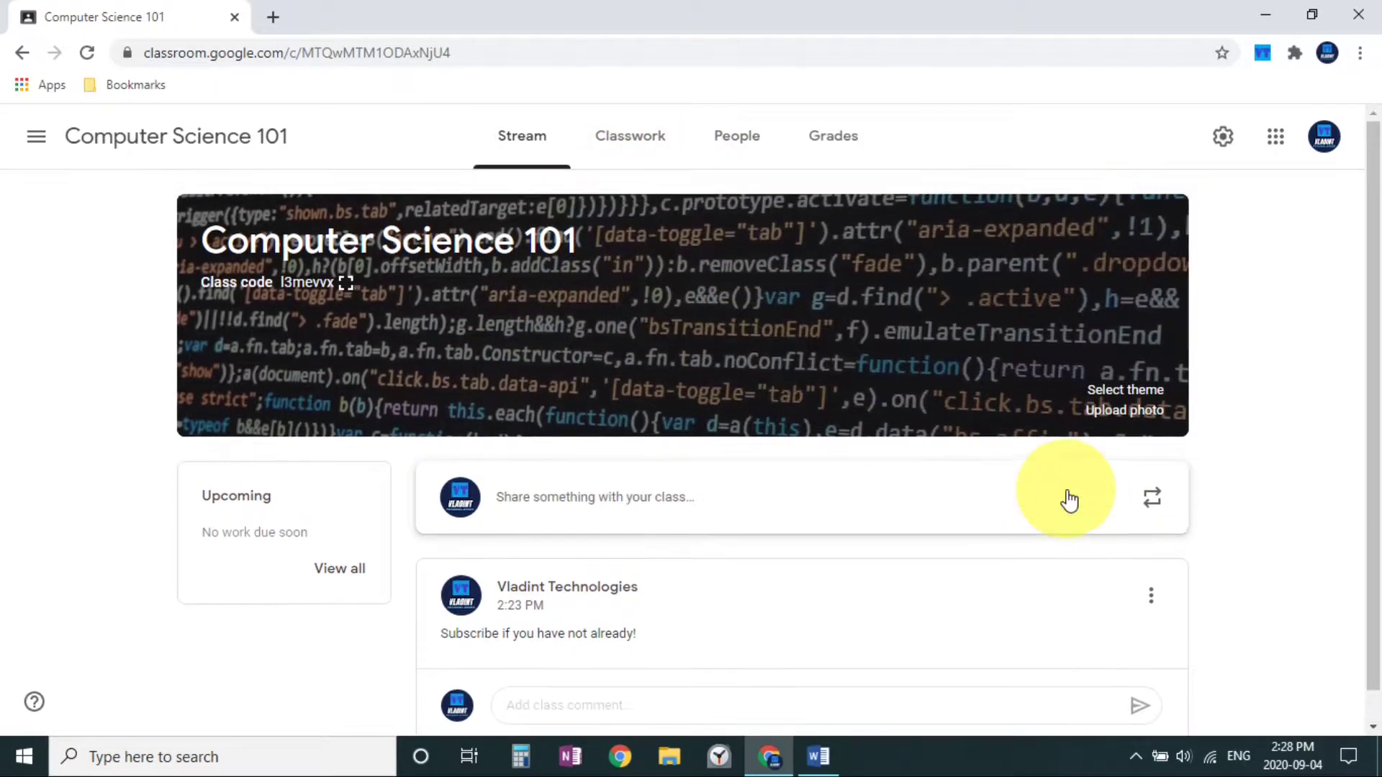
click(630, 134)
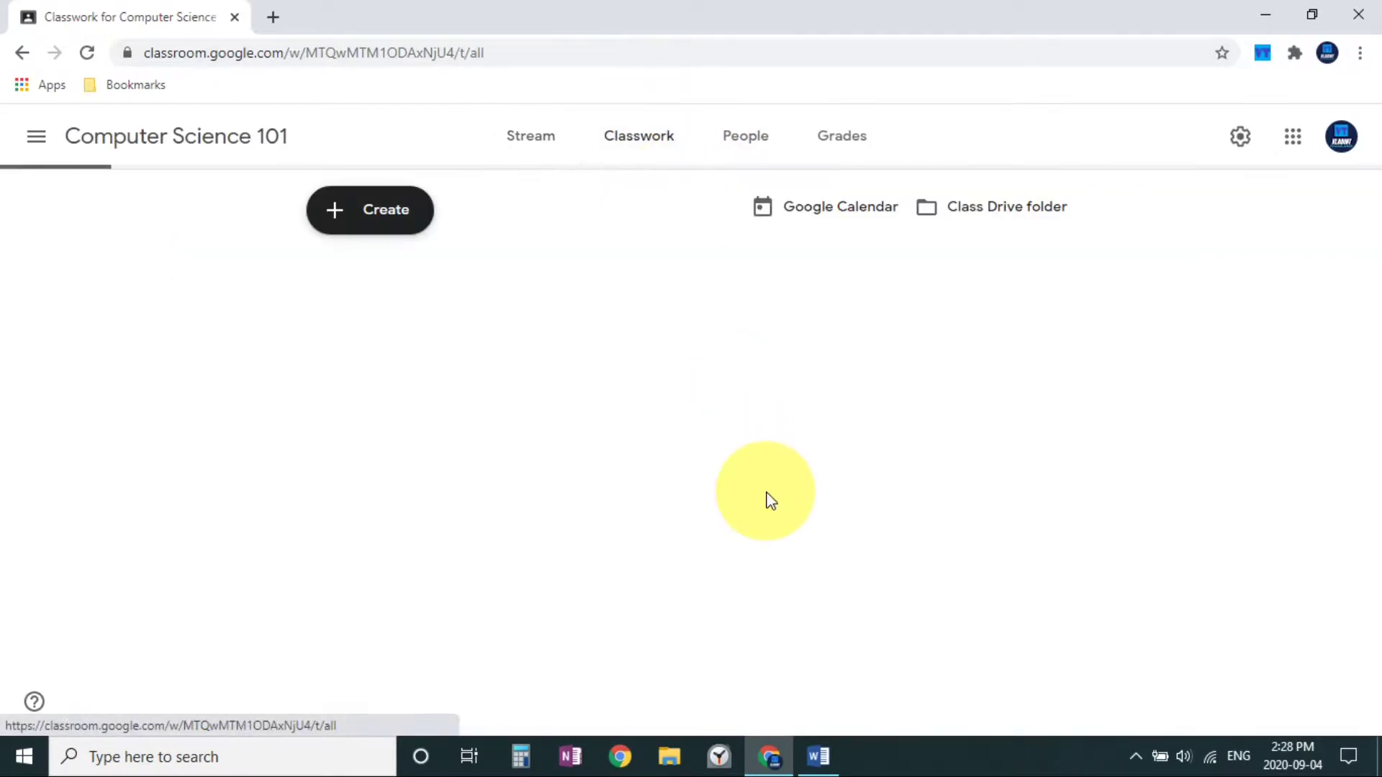
click(352, 217)
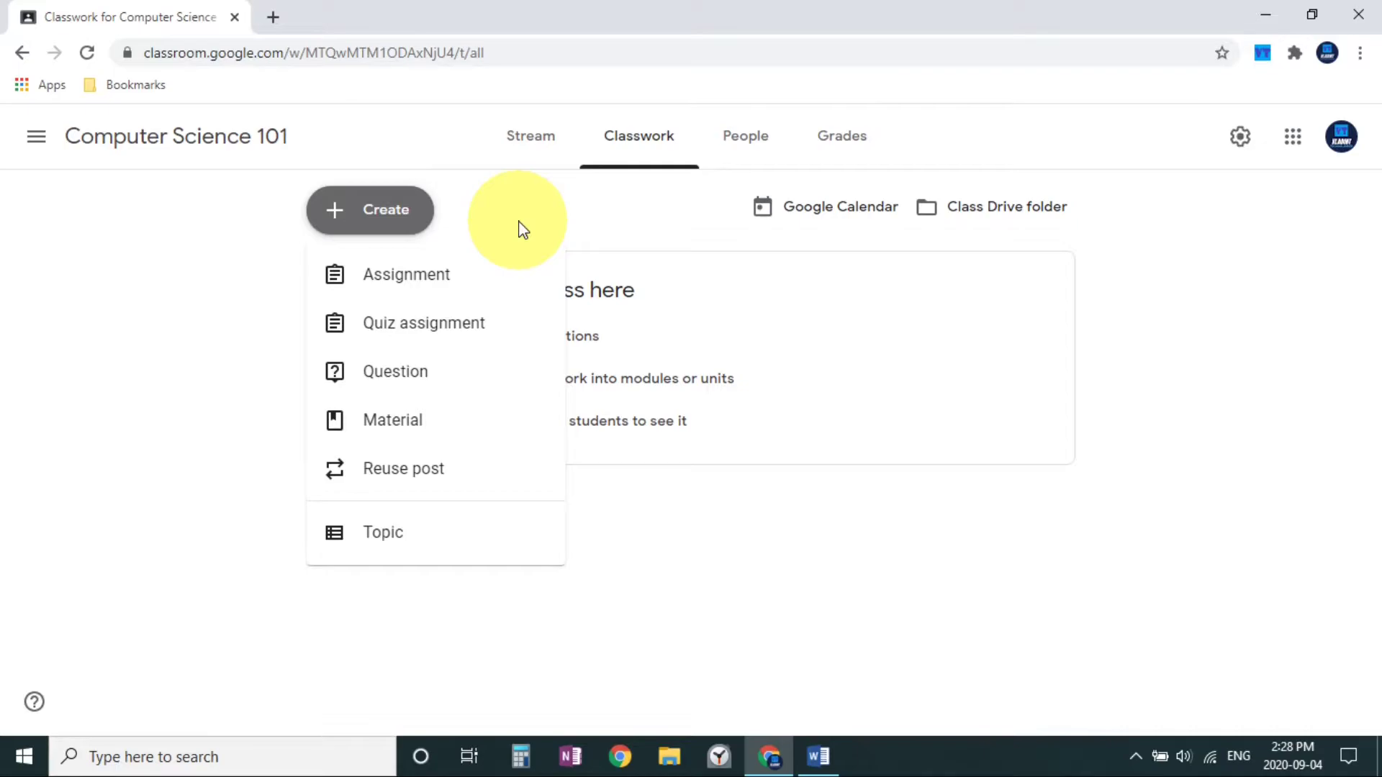
click(485, 545)
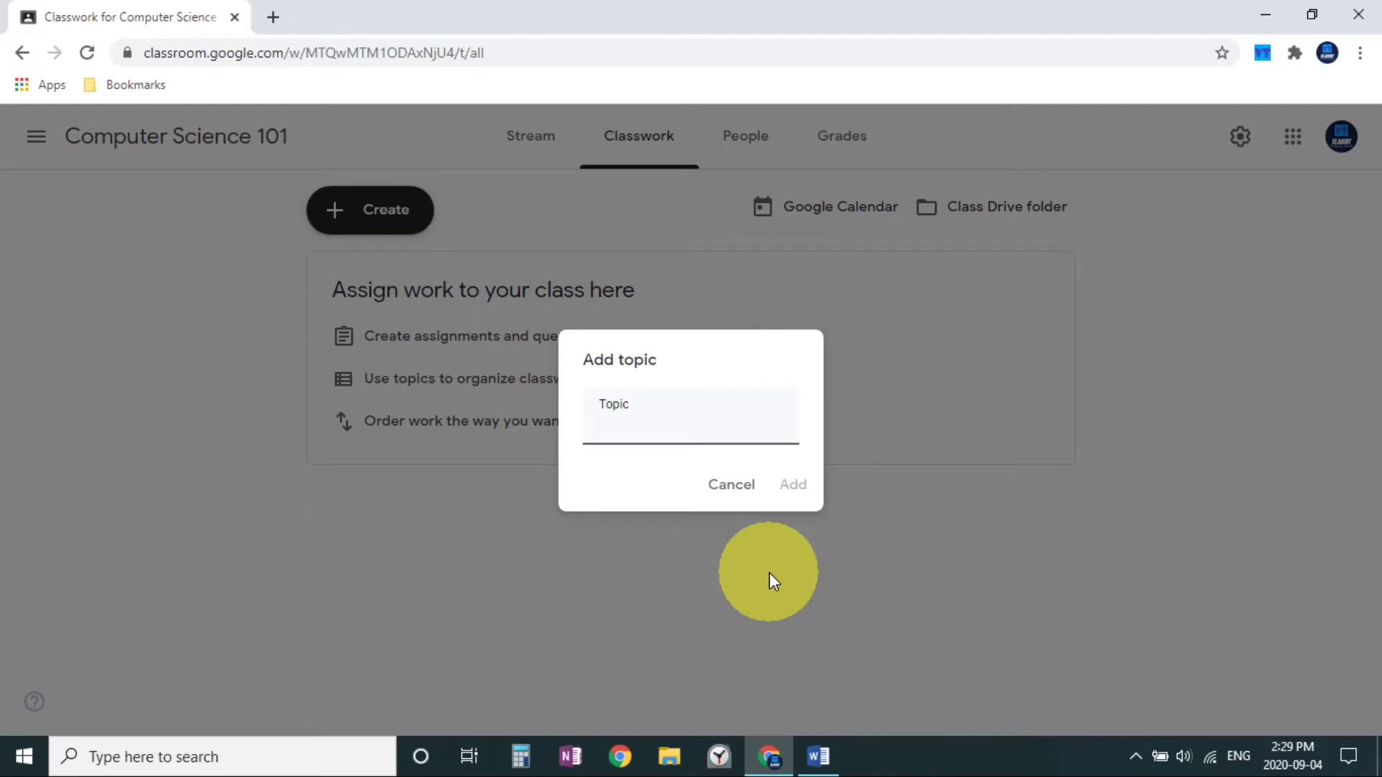
text(Variables)
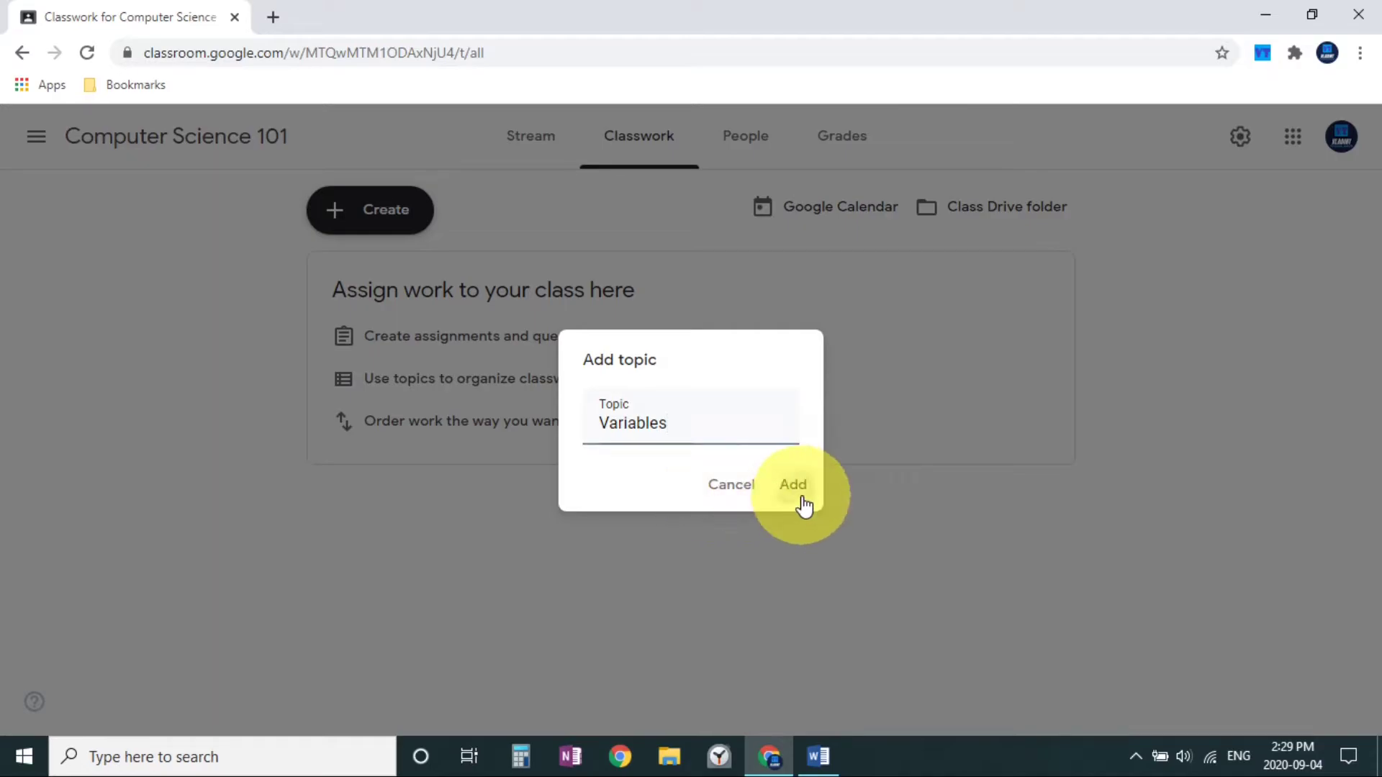
click(794, 485)
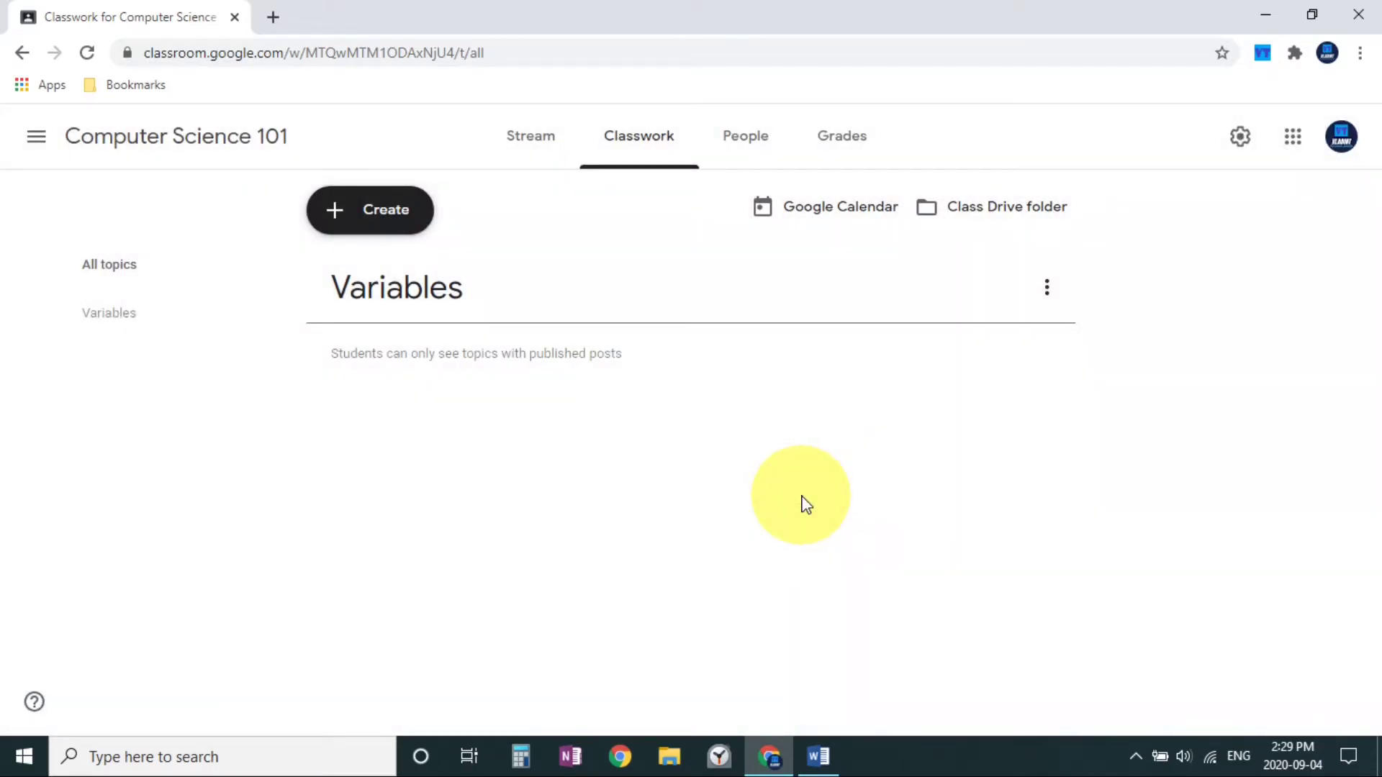
- Start a new assignment titled "Make a game with everything you know already about Java"
click(357, 209)
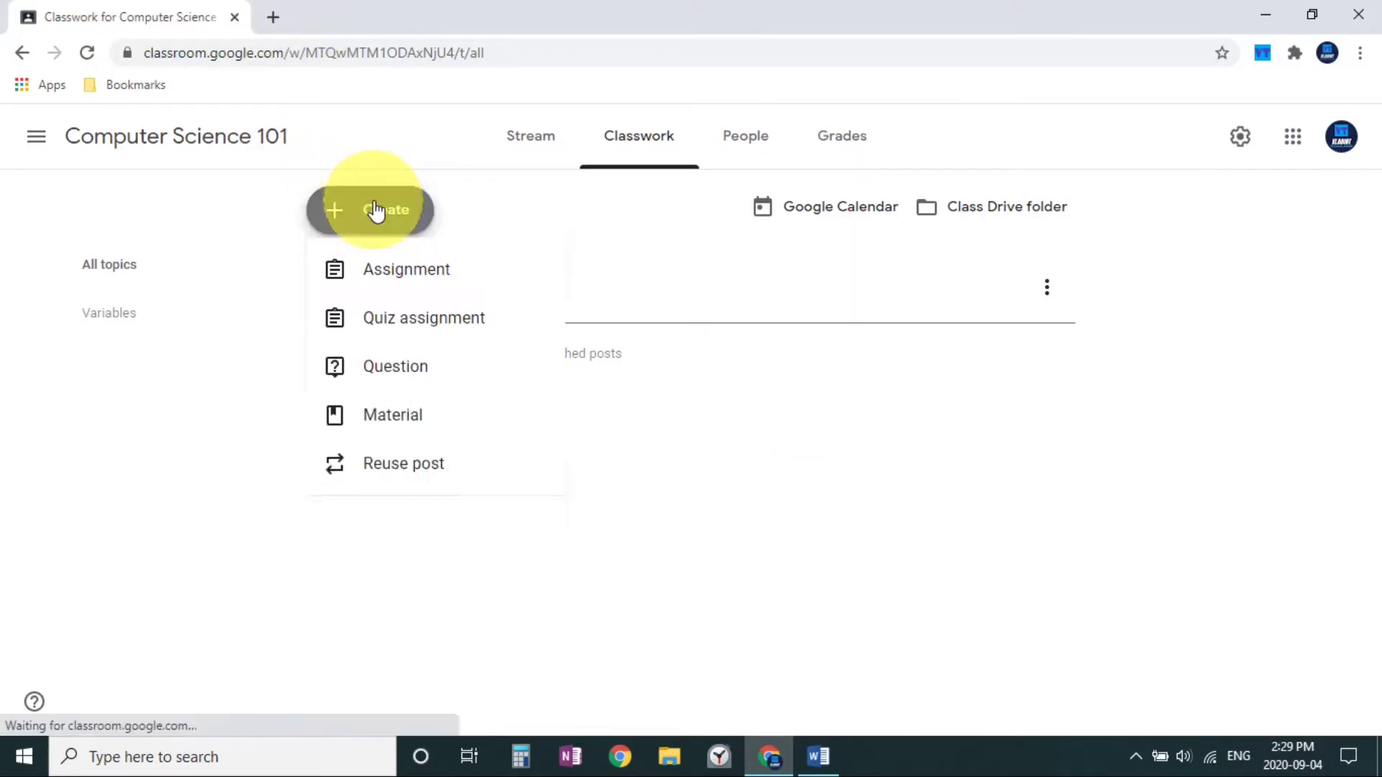
click(502, 292)
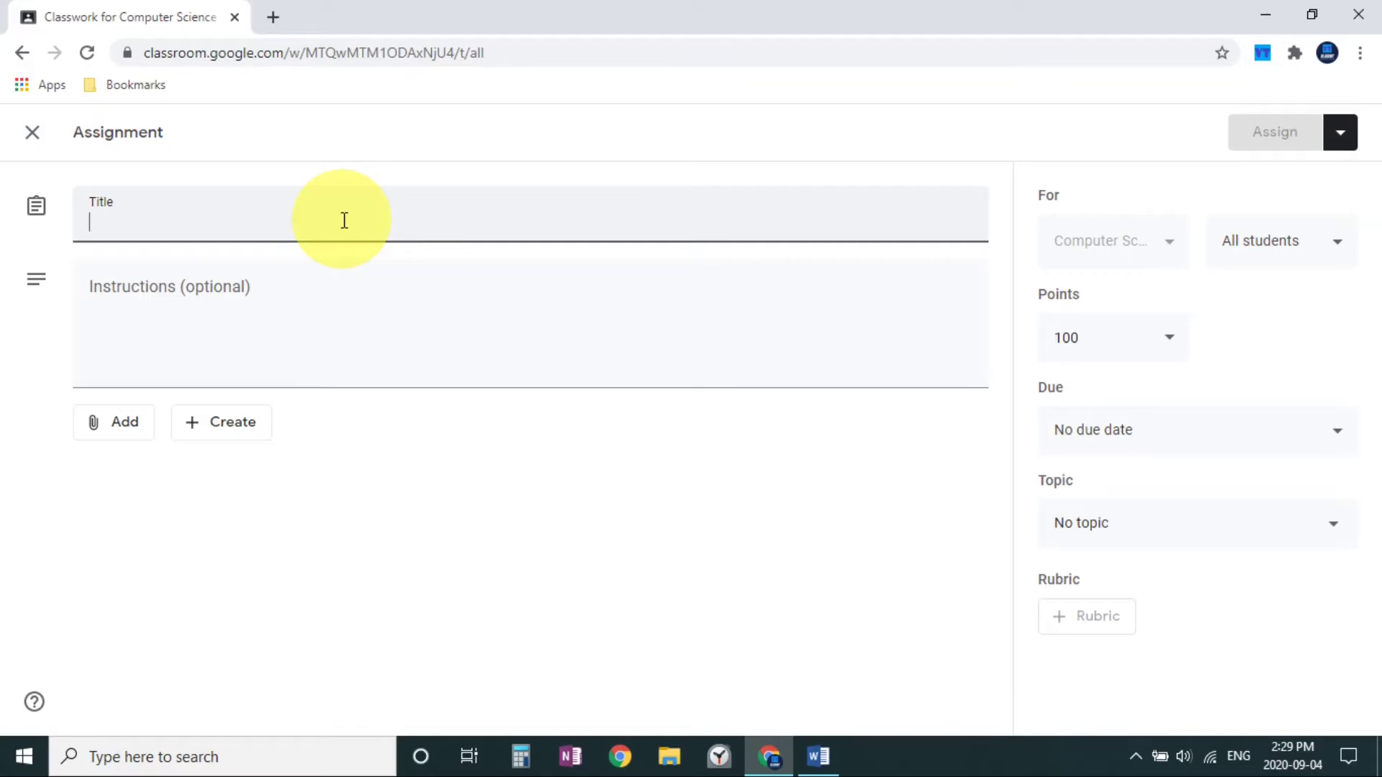
text(Make)
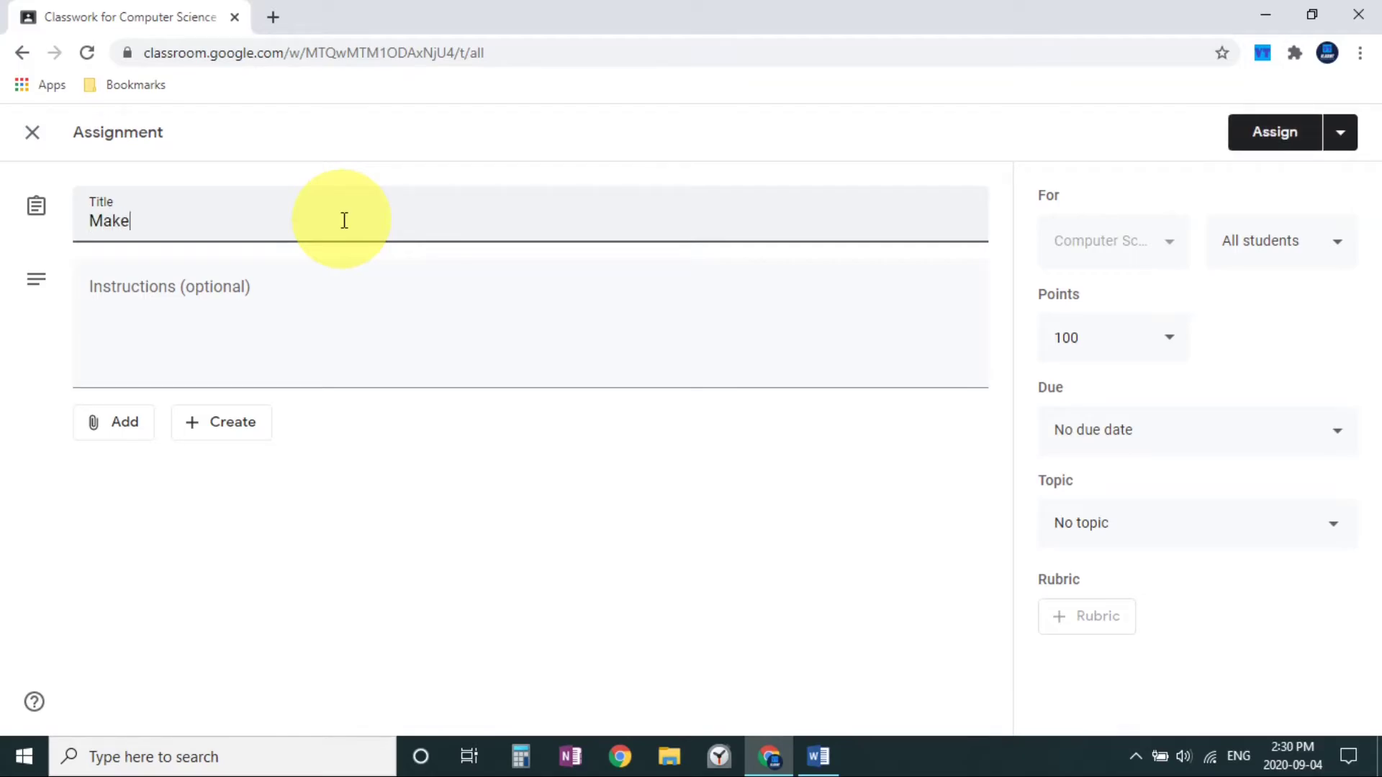
text( a game with everything you k)
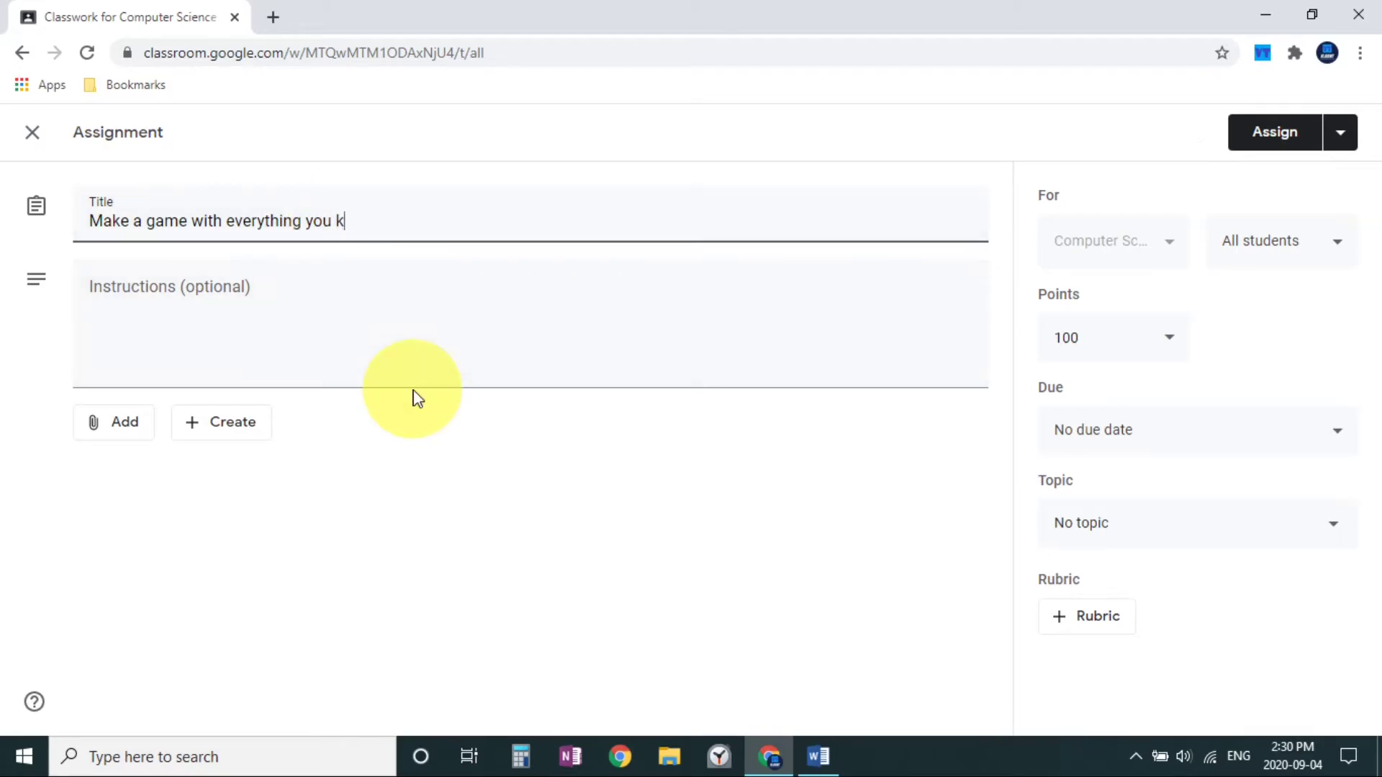
text(now already about)
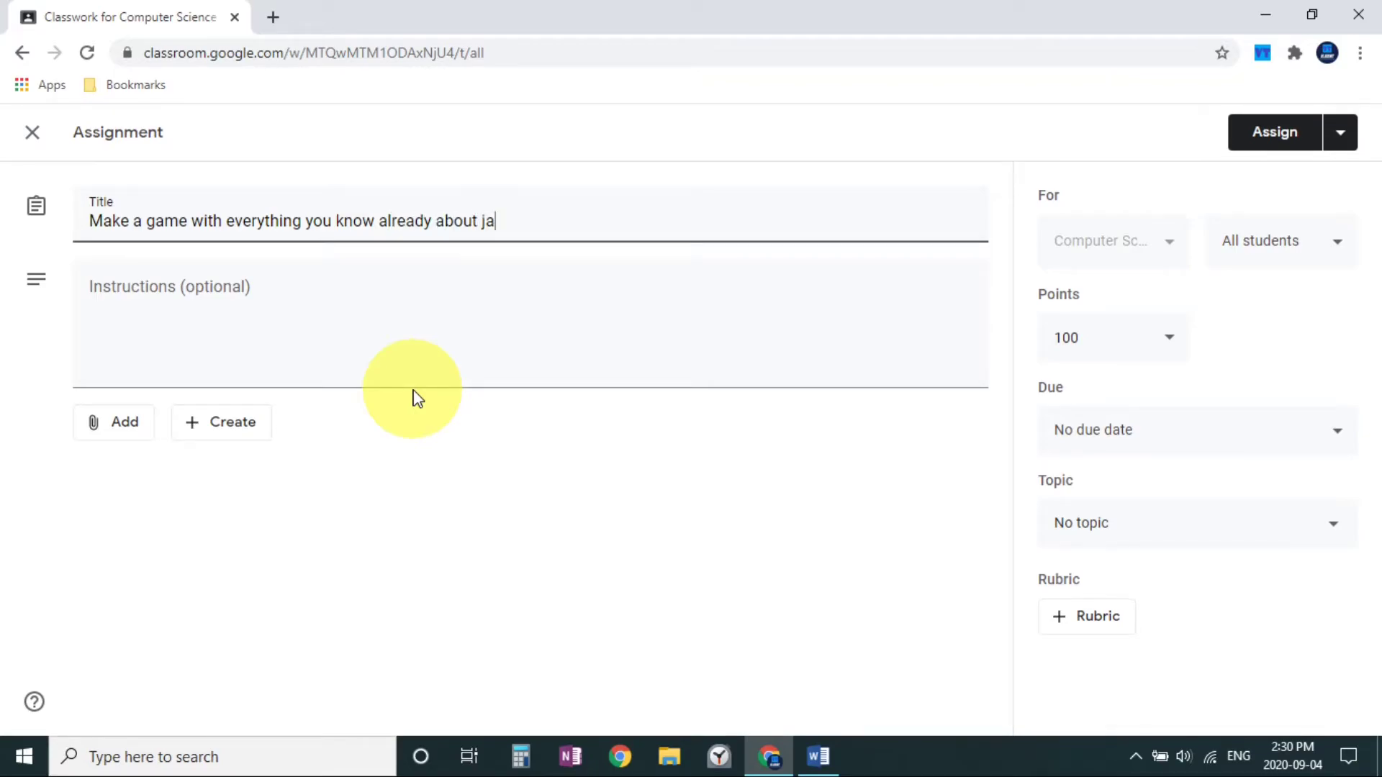
text(Java)
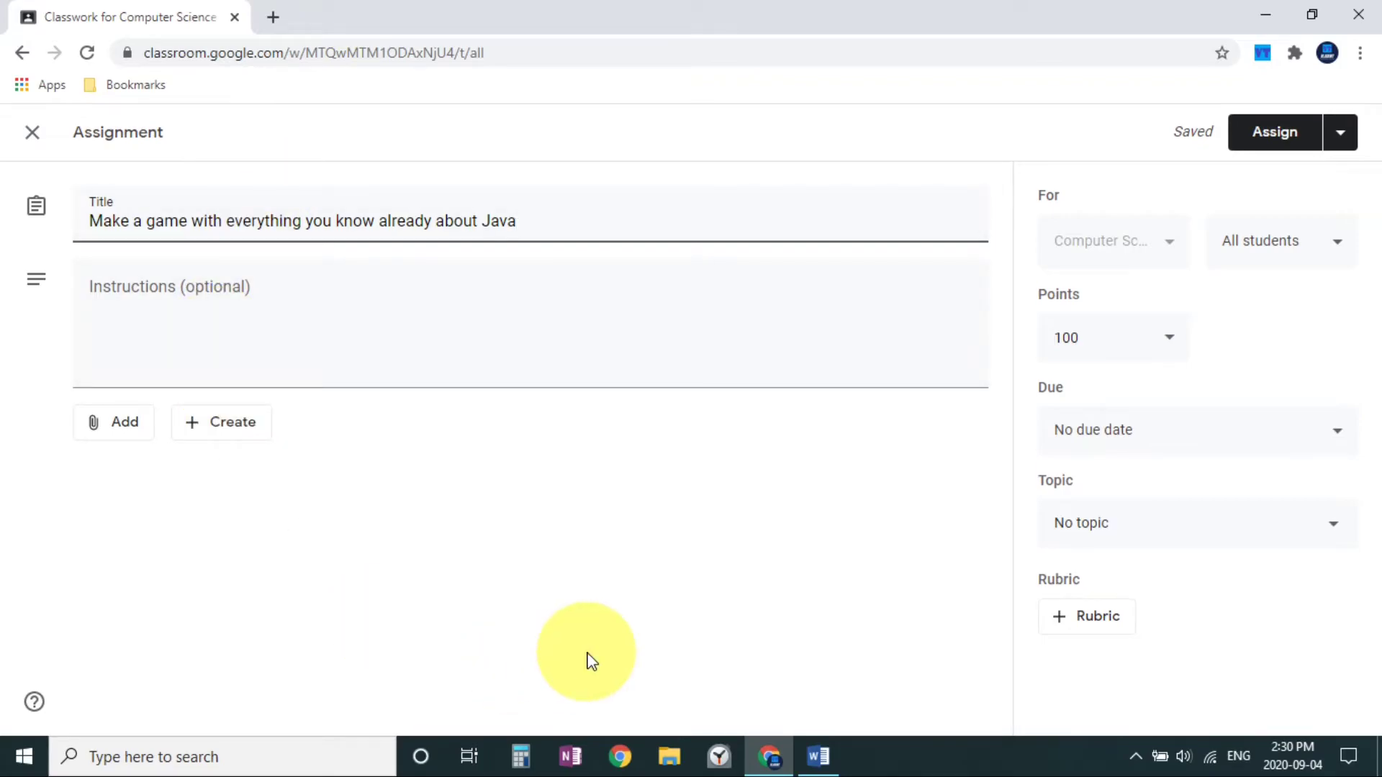
click(1309, 239)
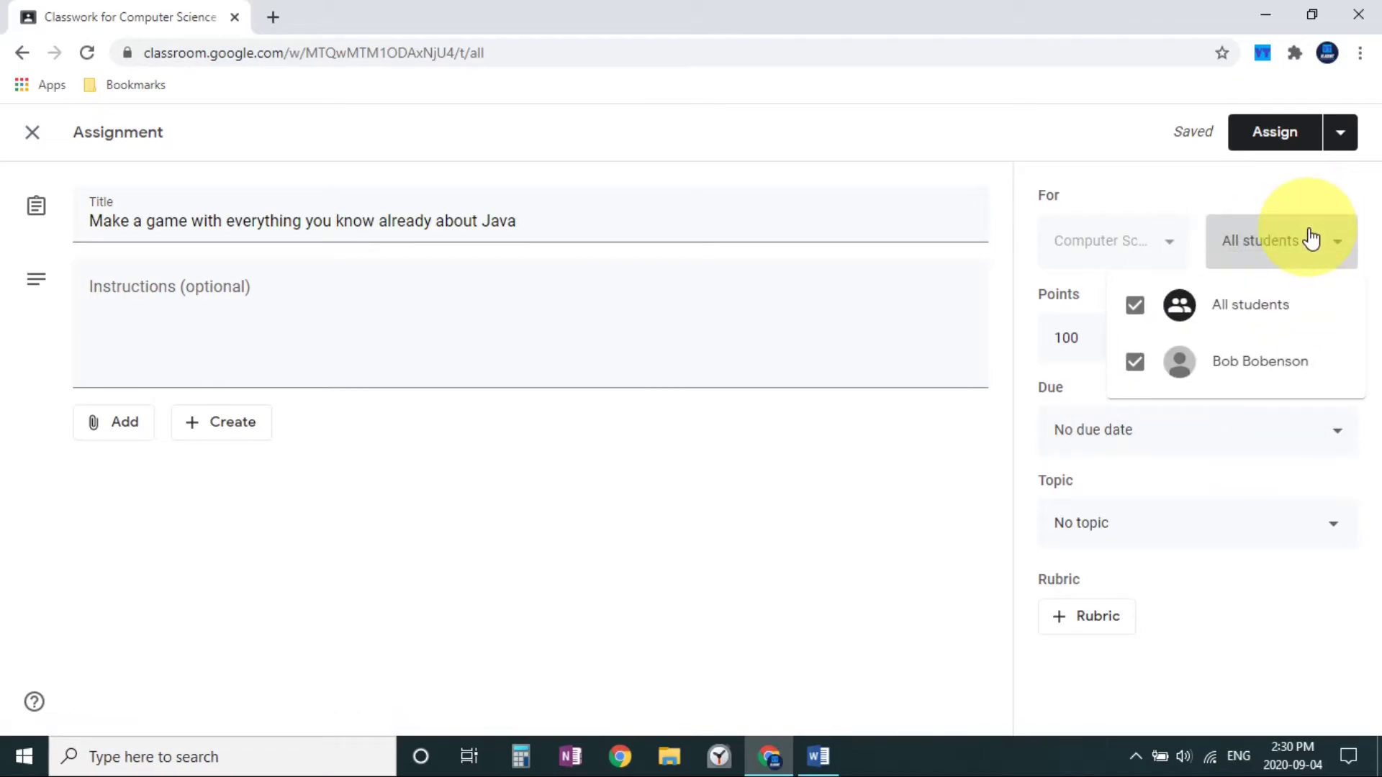
click(1311, 239)
click(1310, 239)
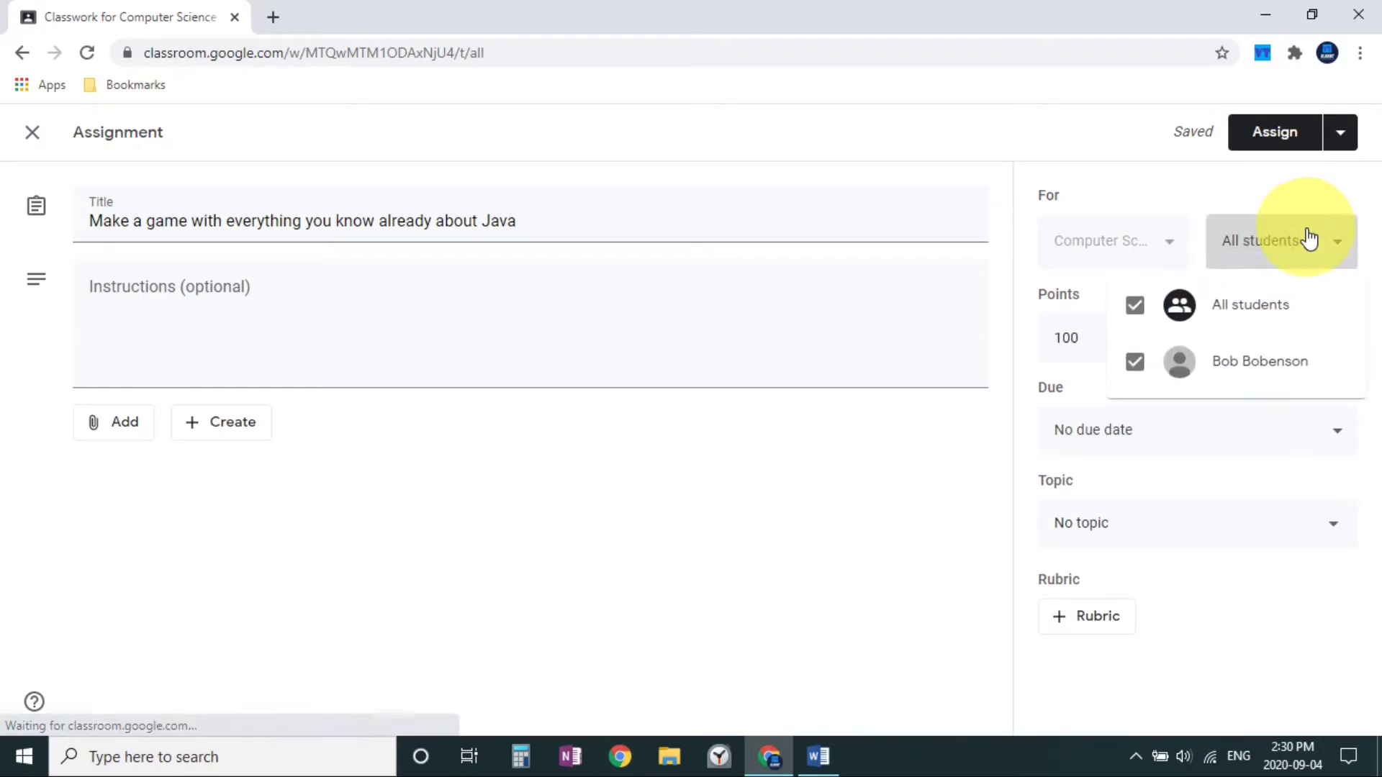
click(1222, 471)
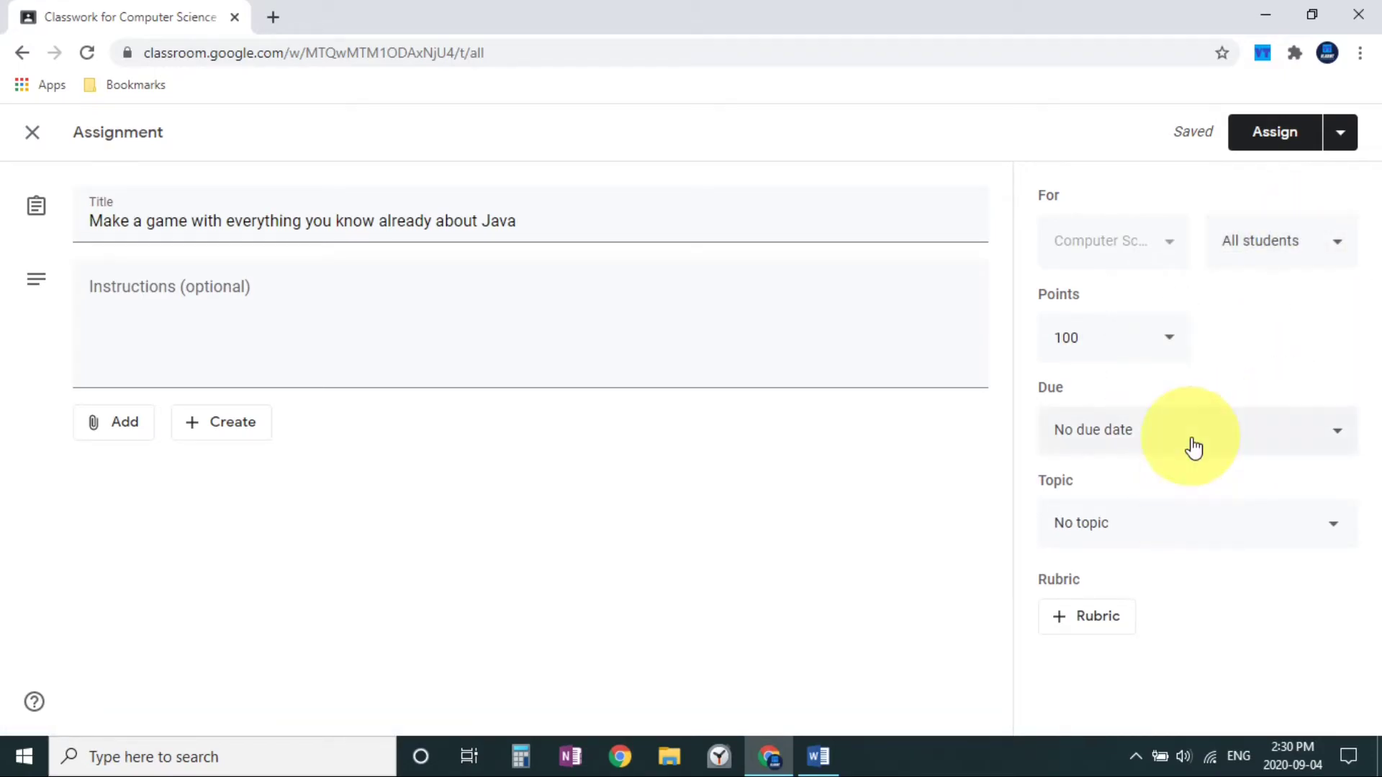
- Set the assignment's due date to Sep 30, 2020 at 11:59 PM
click(1190, 444)
click(1172, 523)
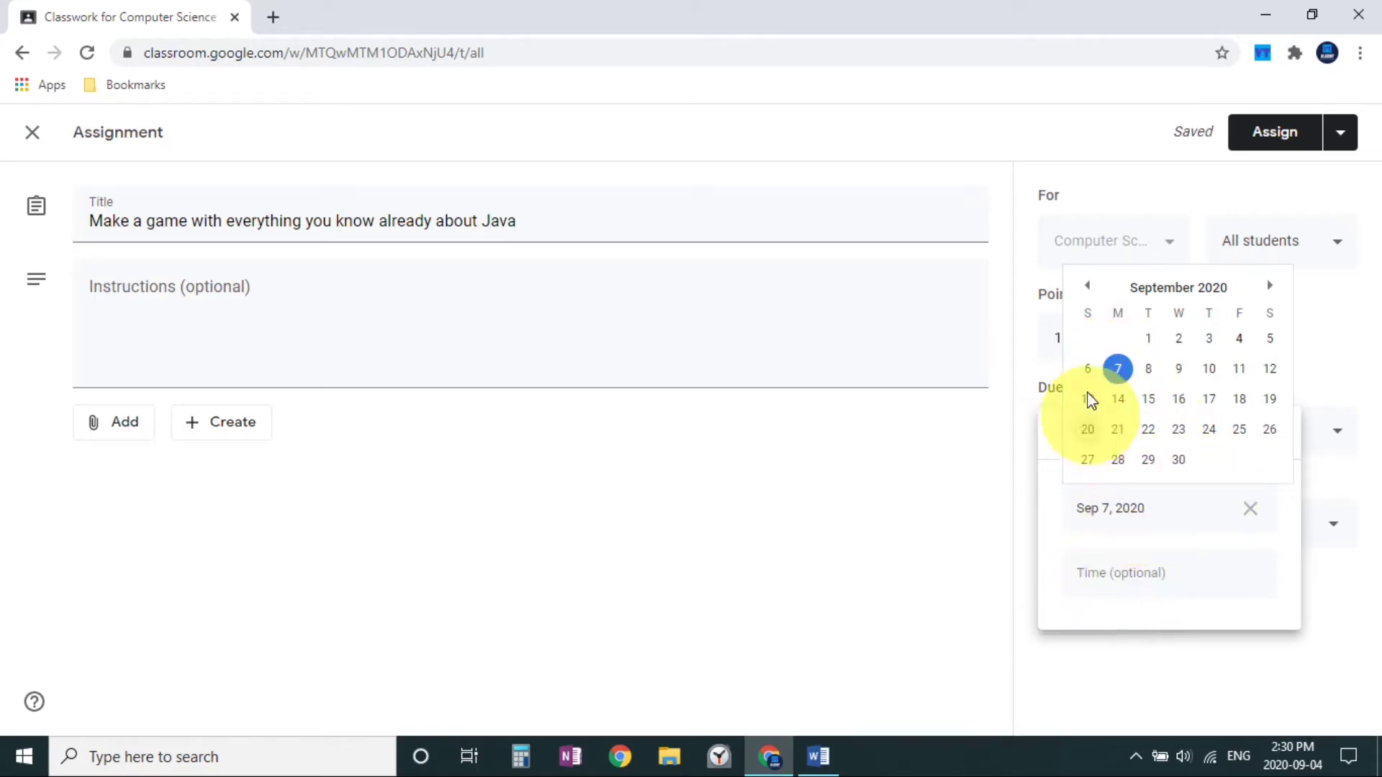
click(1239, 339)
click(1178, 577)
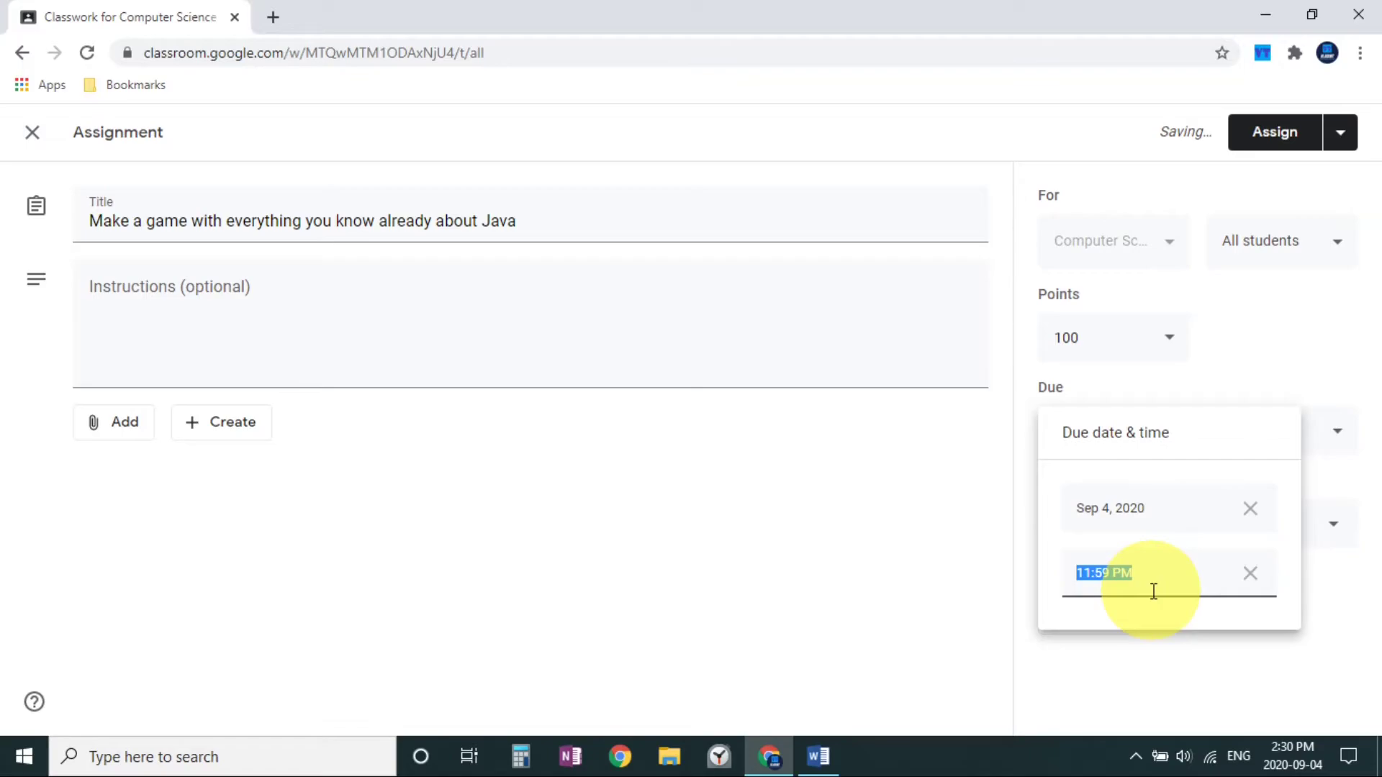
text(2)
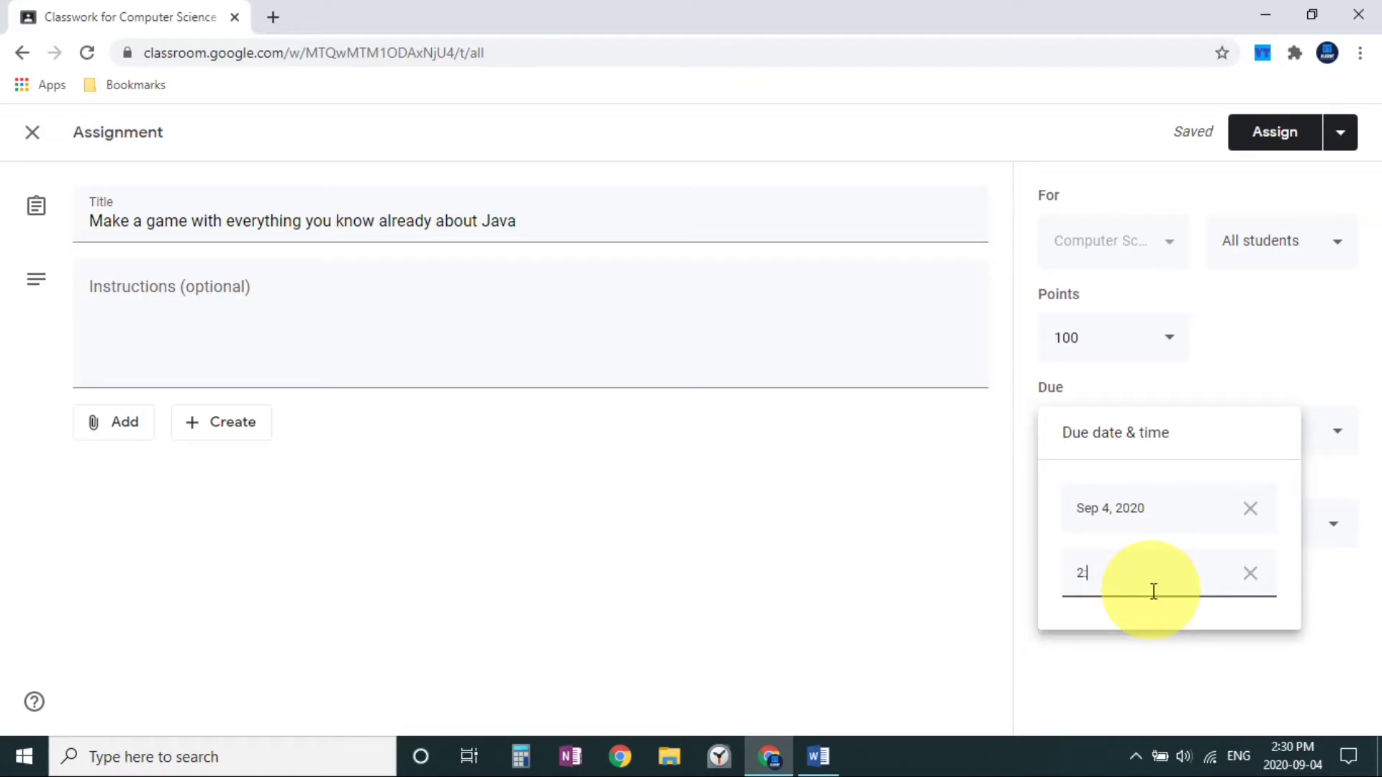
key(BackSpace)
click(1167, 531)
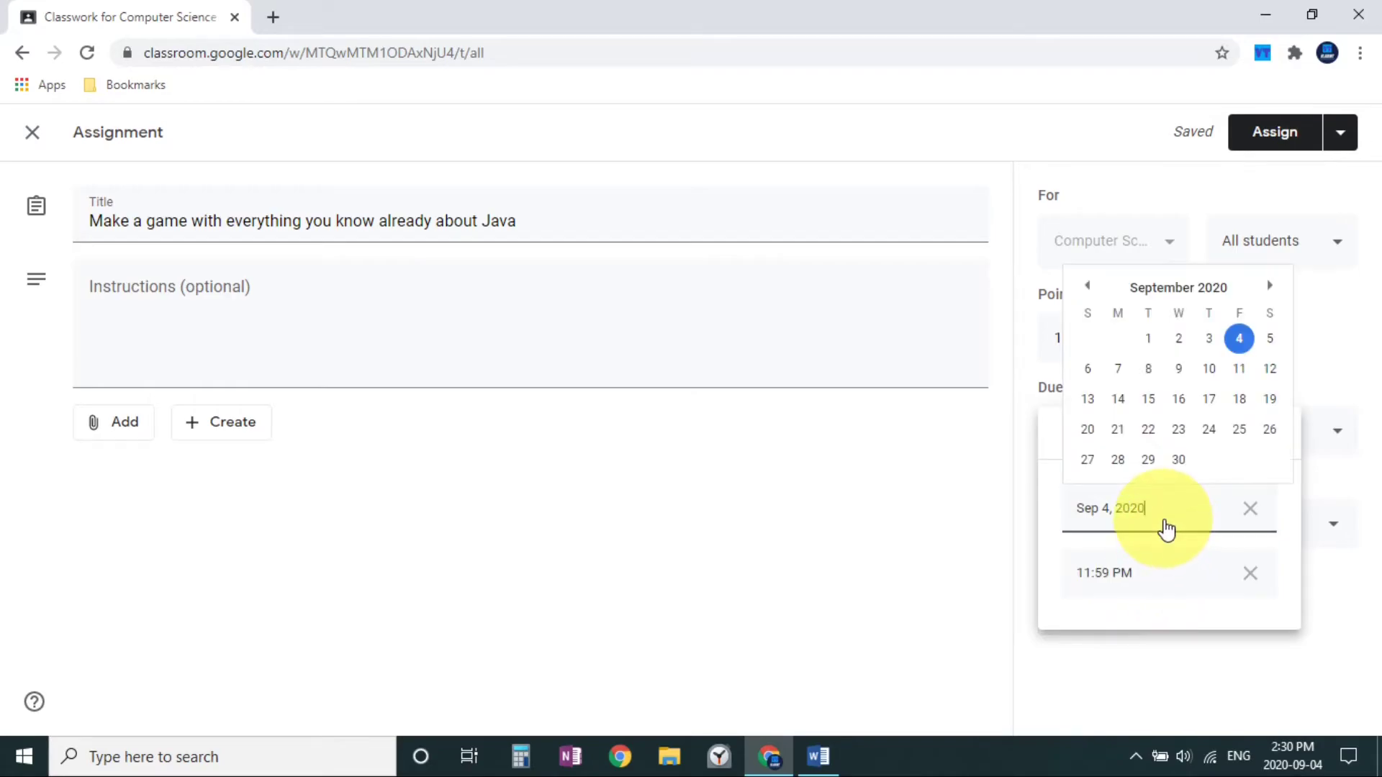
click(1130, 407)
click(1169, 512)
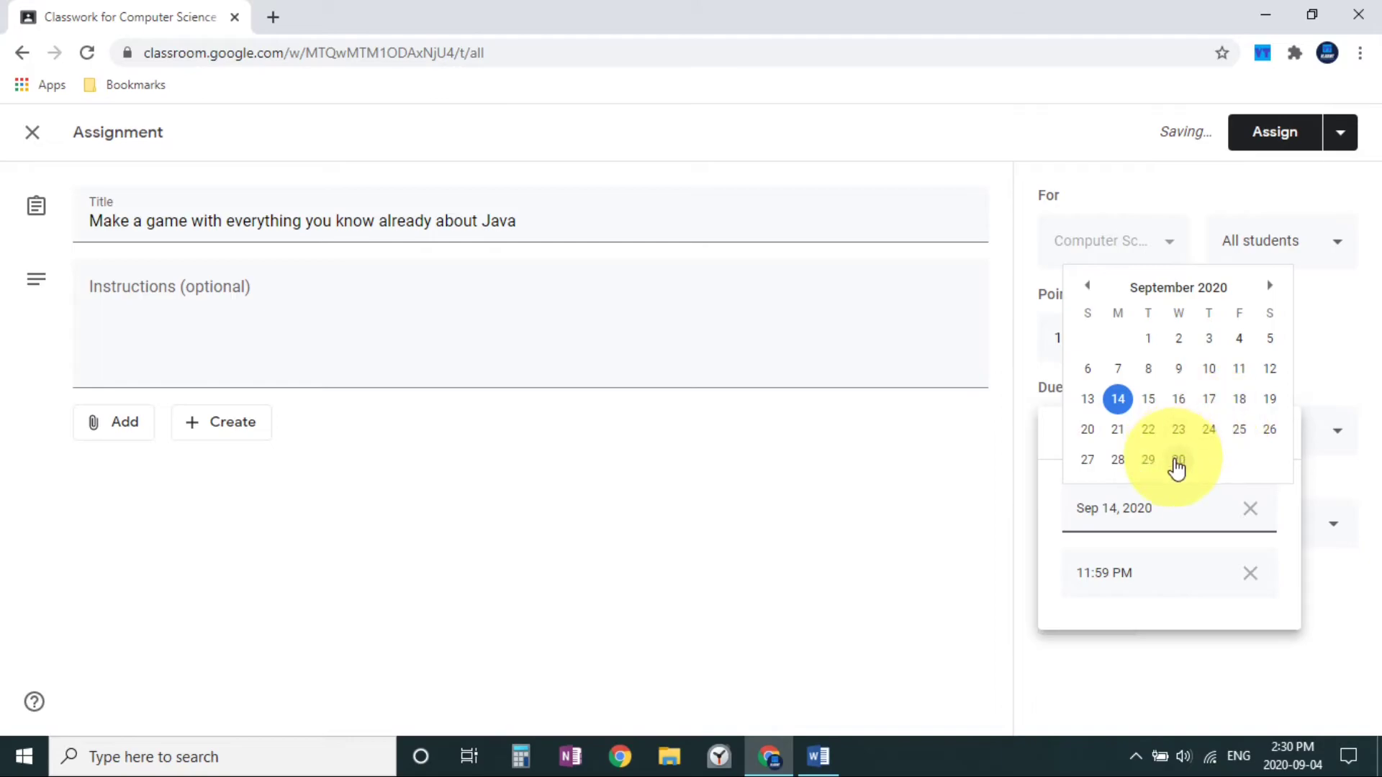
click(1178, 461)
click(939, 549)
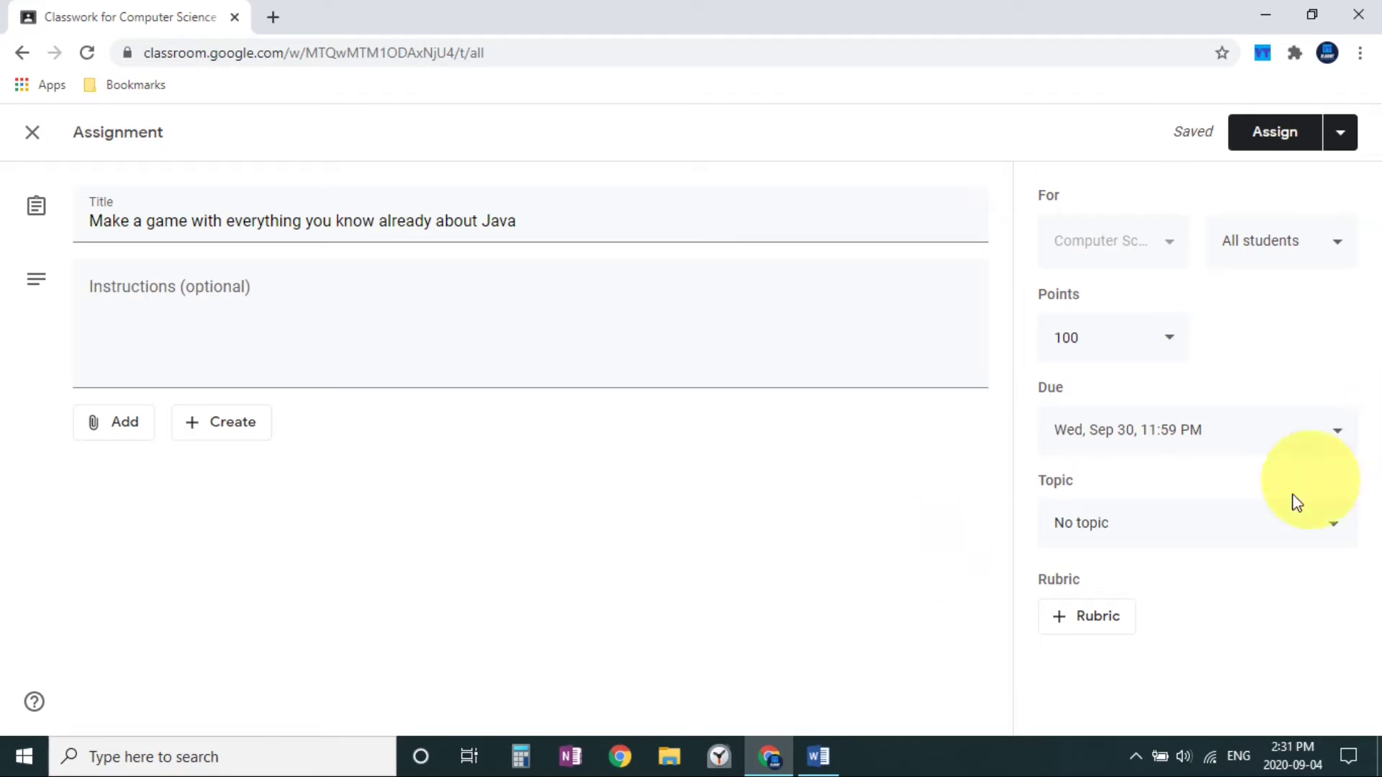
- File the assignment under the Variables topic and assign it to the class
click(1156, 531)
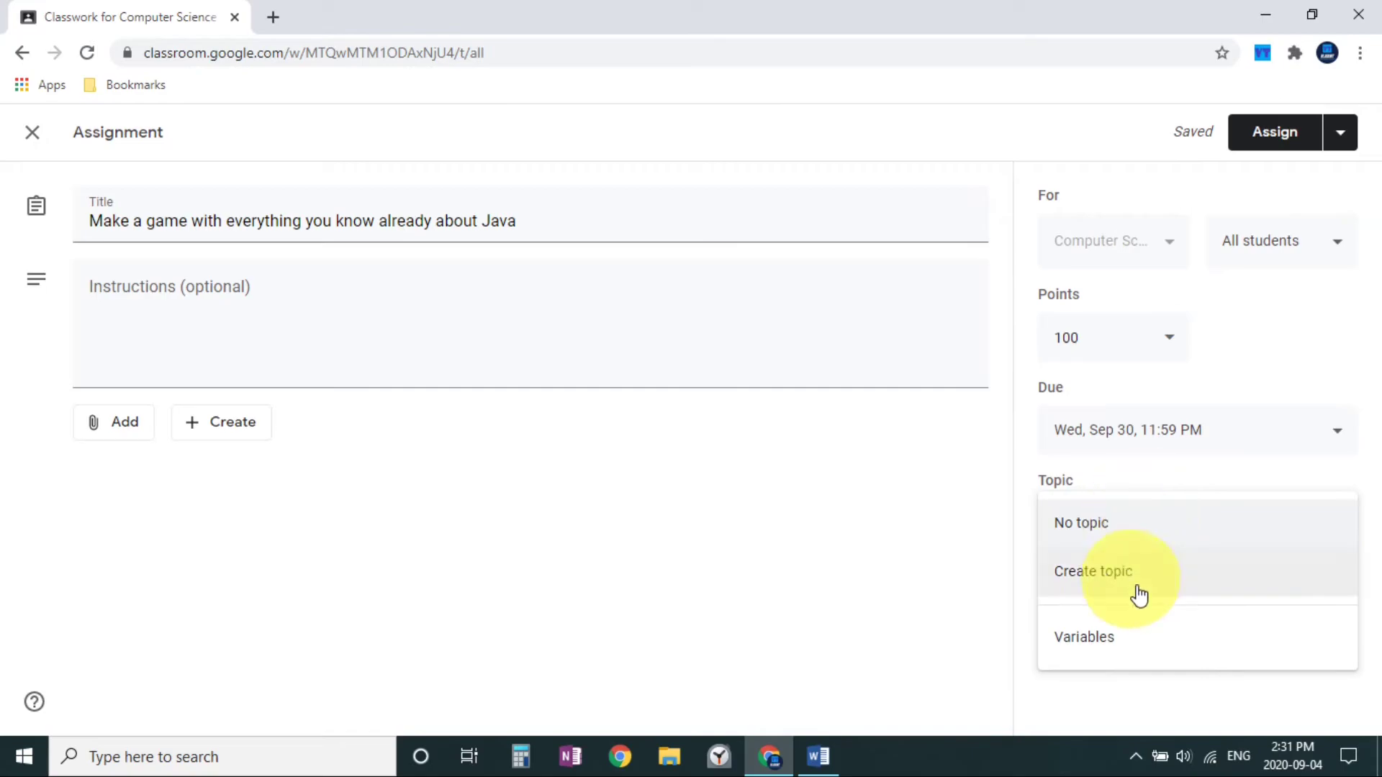
click(1176, 650)
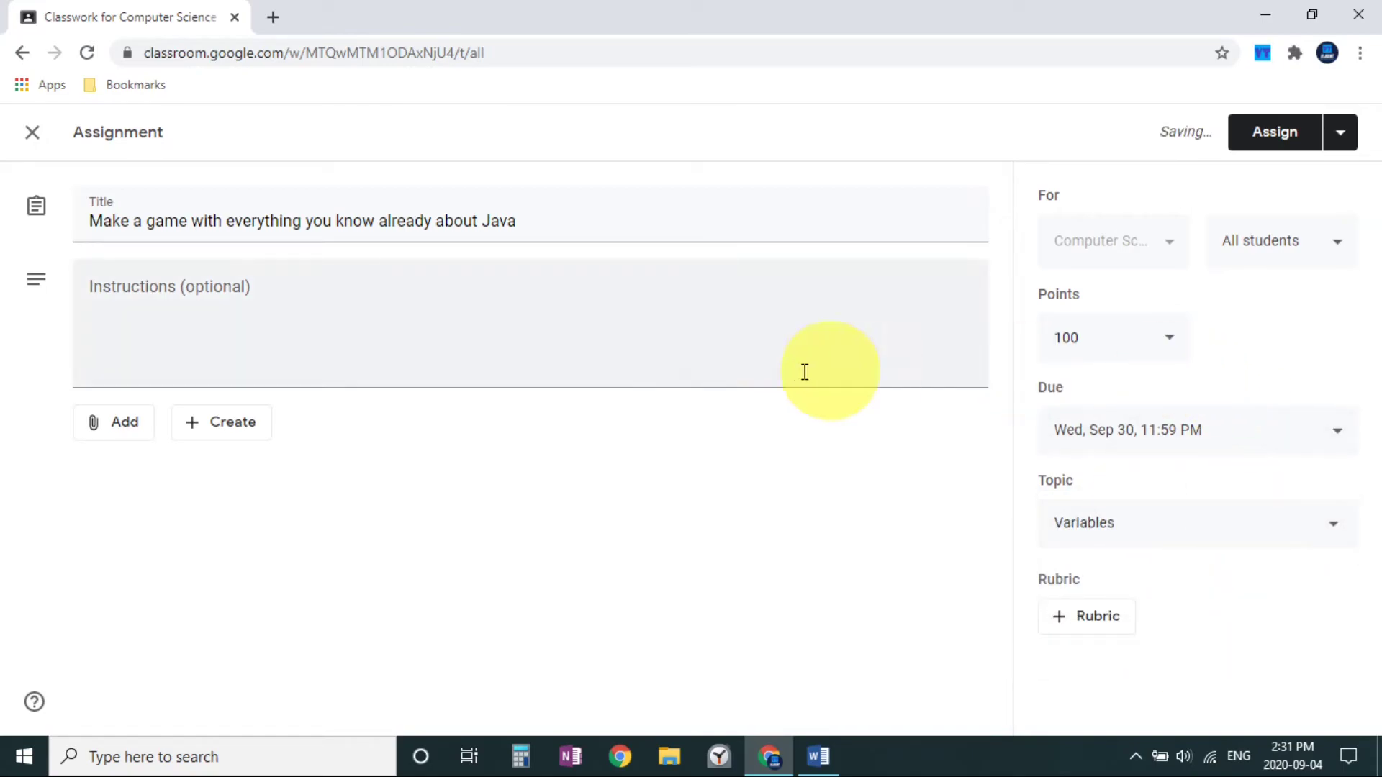
click(1266, 134)
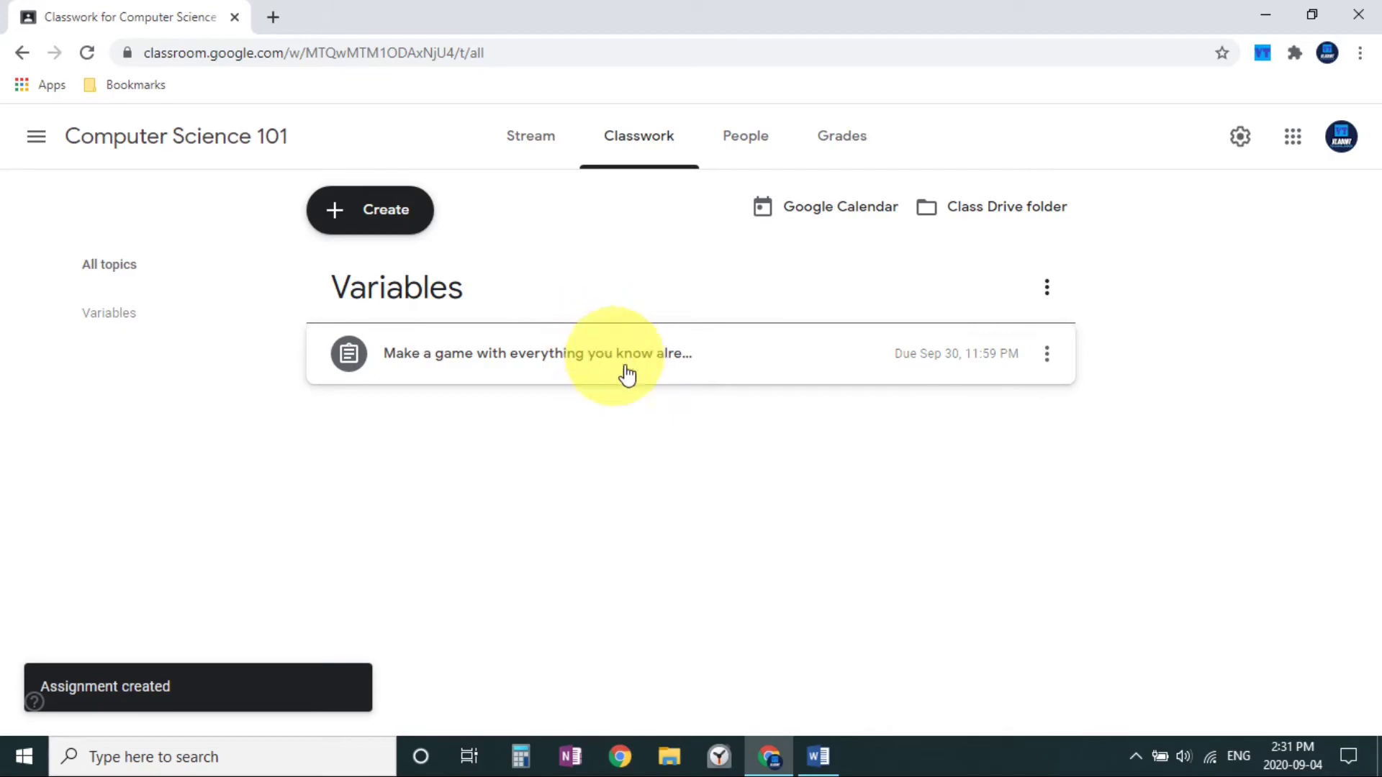
- Create the short-answer question "Why would you use variables?" and post it to the class
click(369, 213)
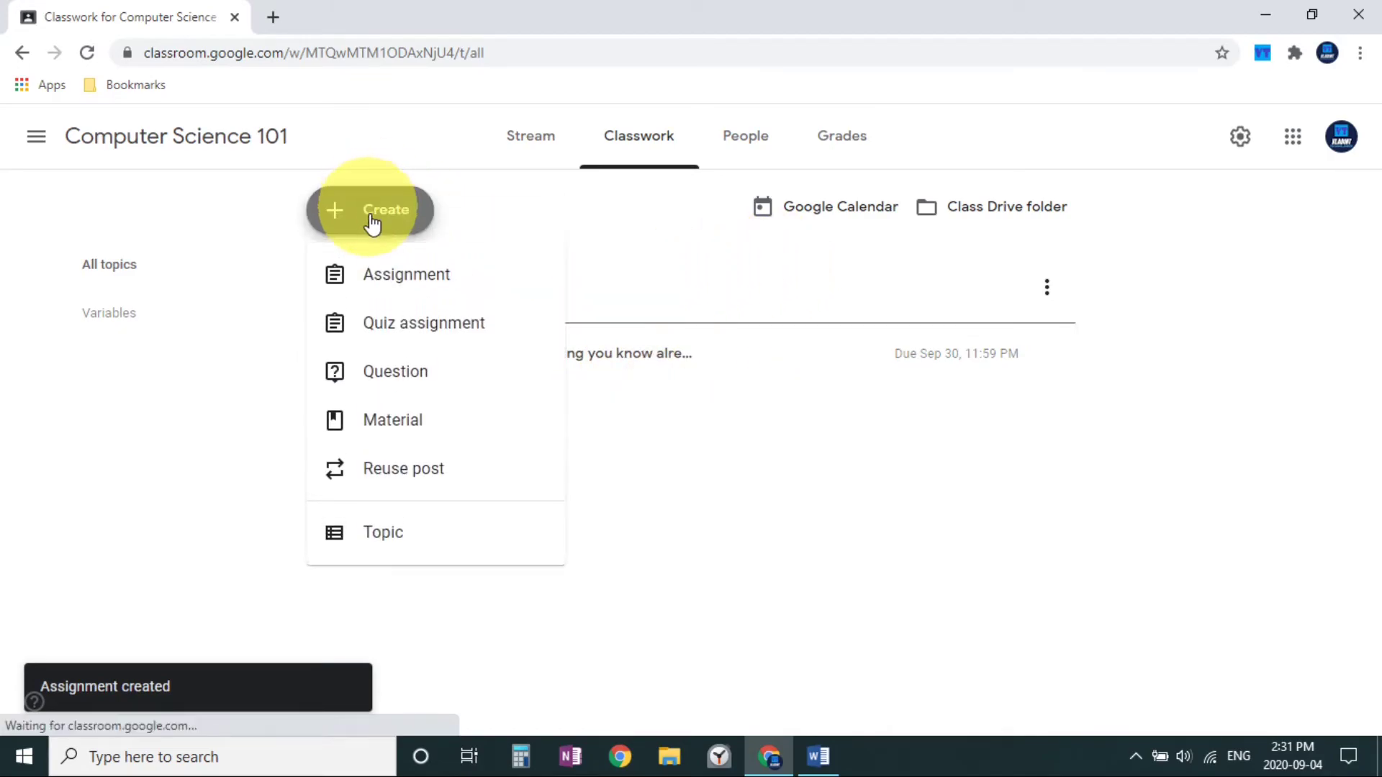
click(411, 378)
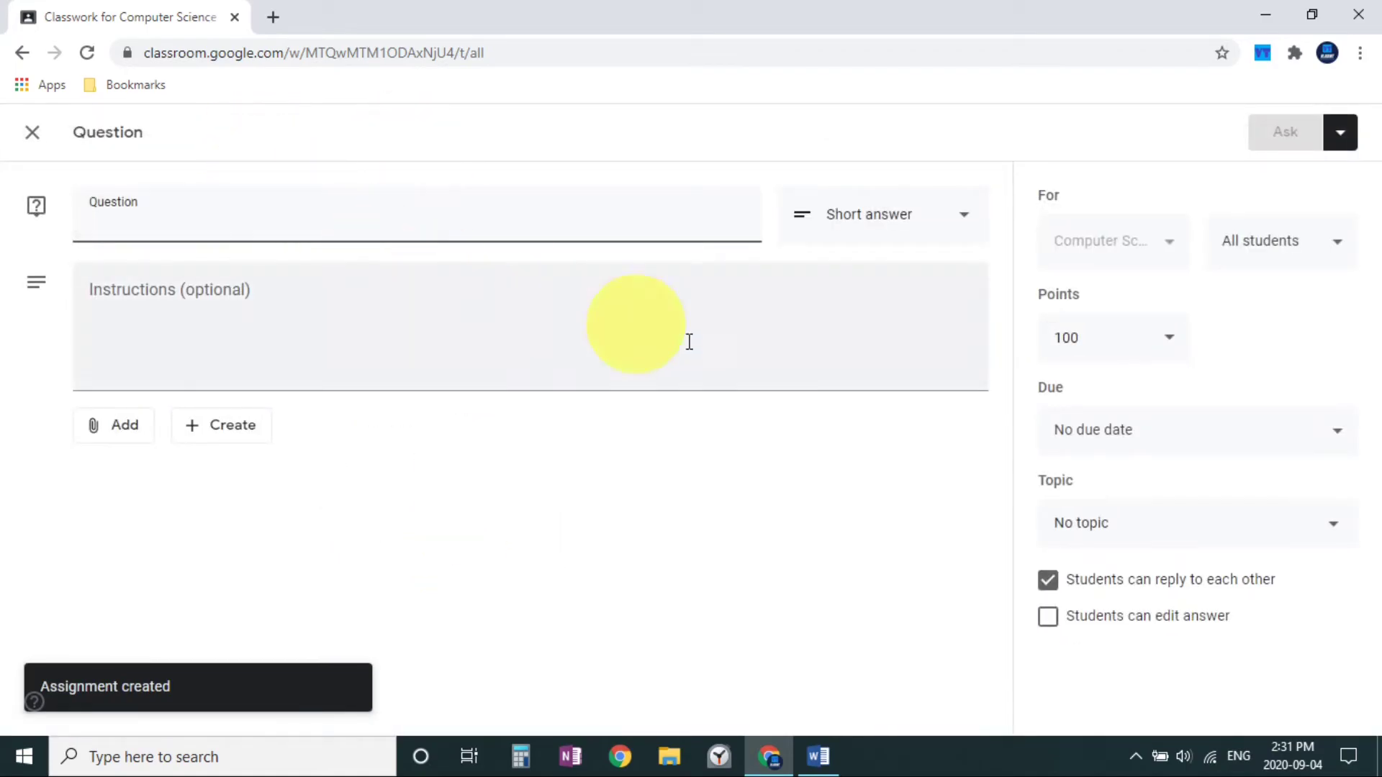
text(Why would)
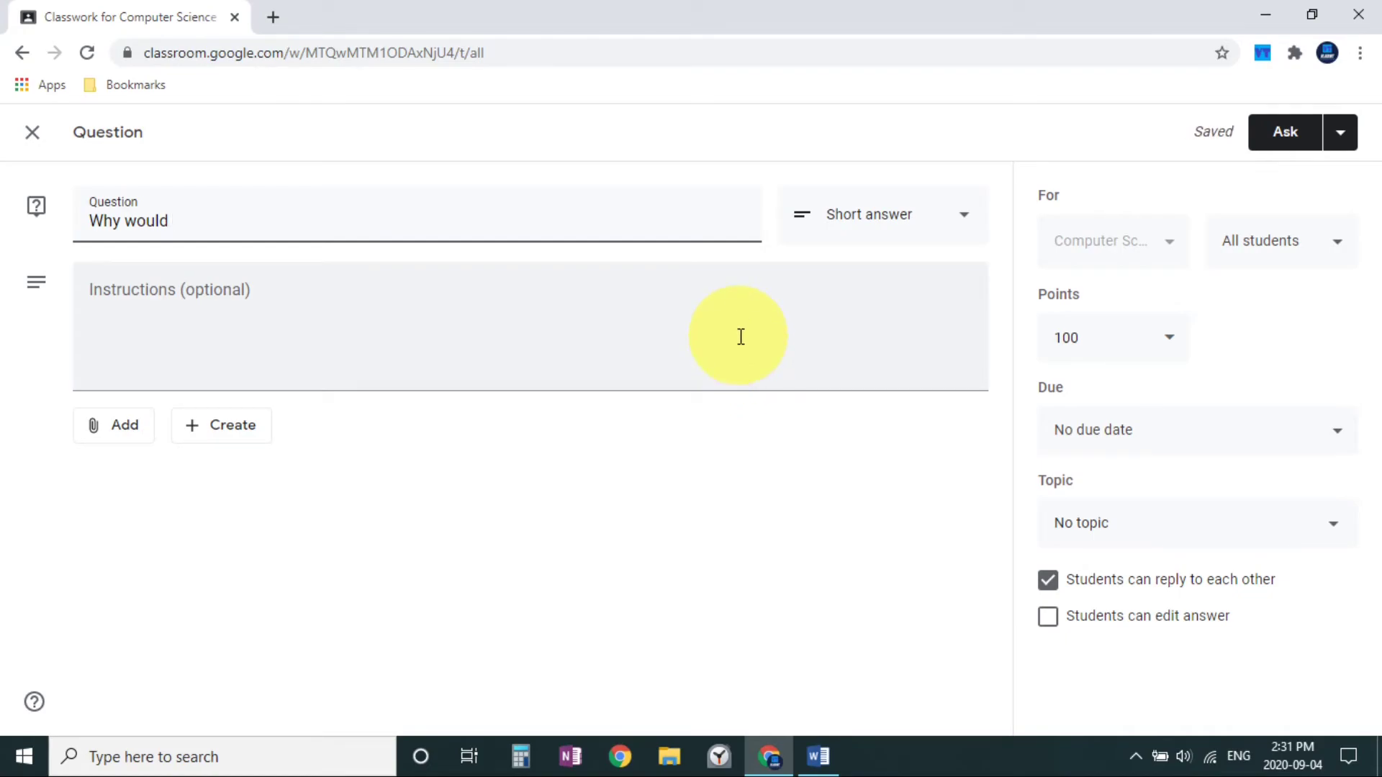
text(you use va)
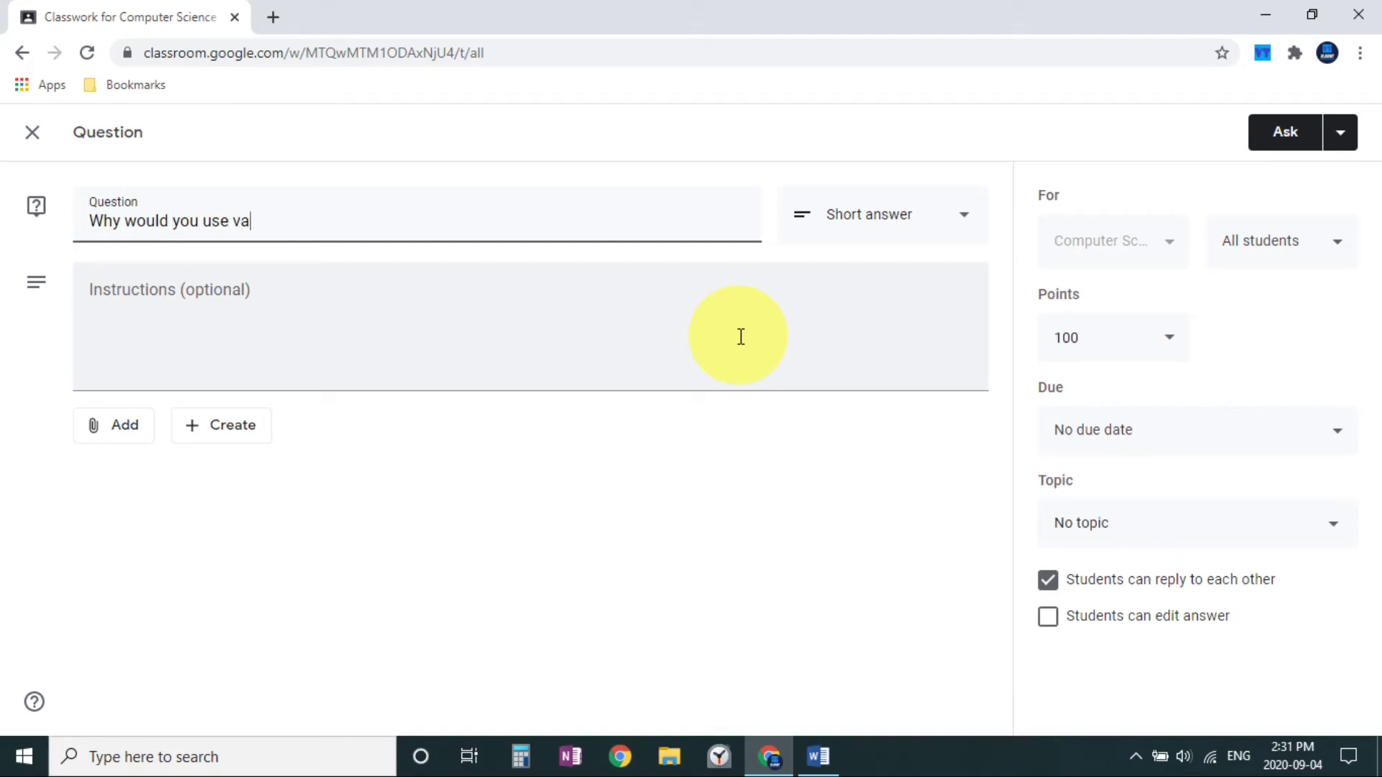
text(riables?)
click(1276, 136)
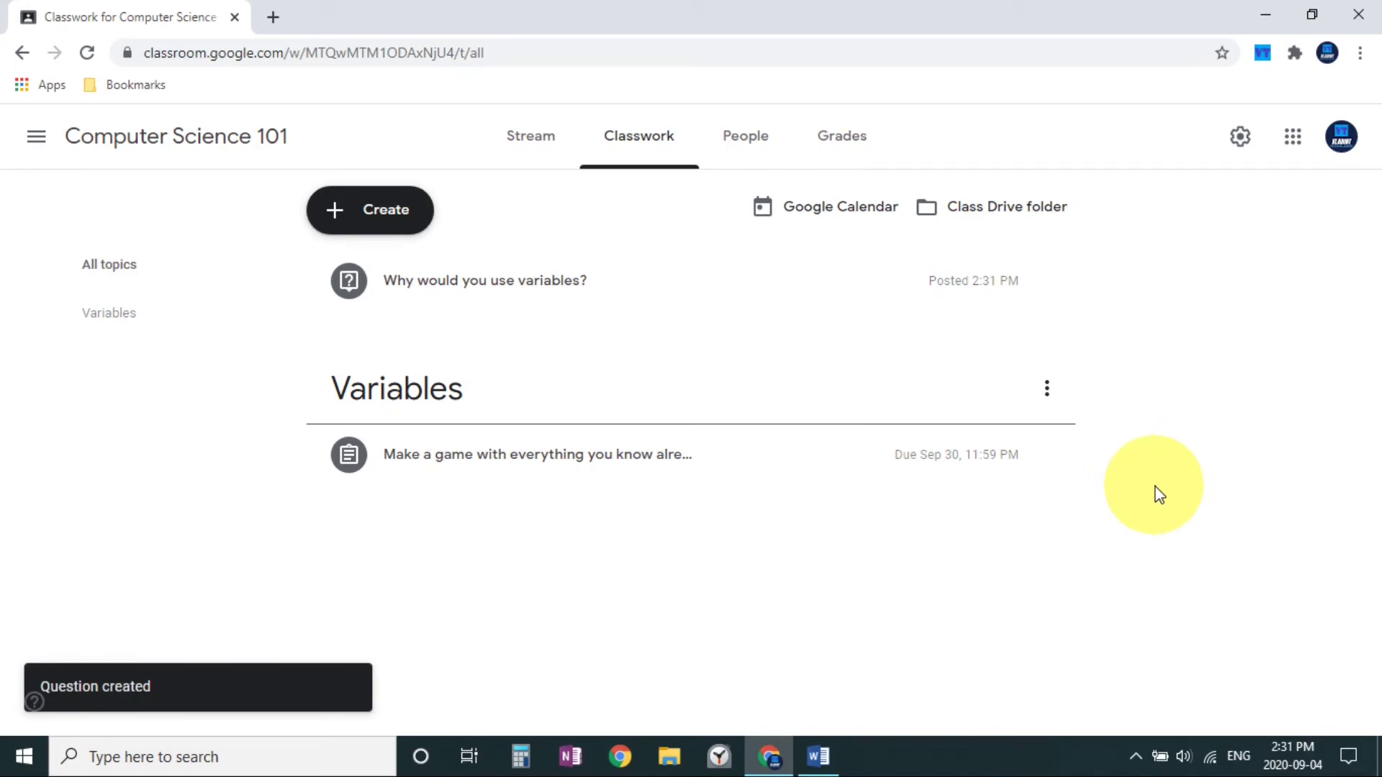
- Edit the posted question "Why would you use variables?" to put it under the Variables topic, and save it
click(800, 284)
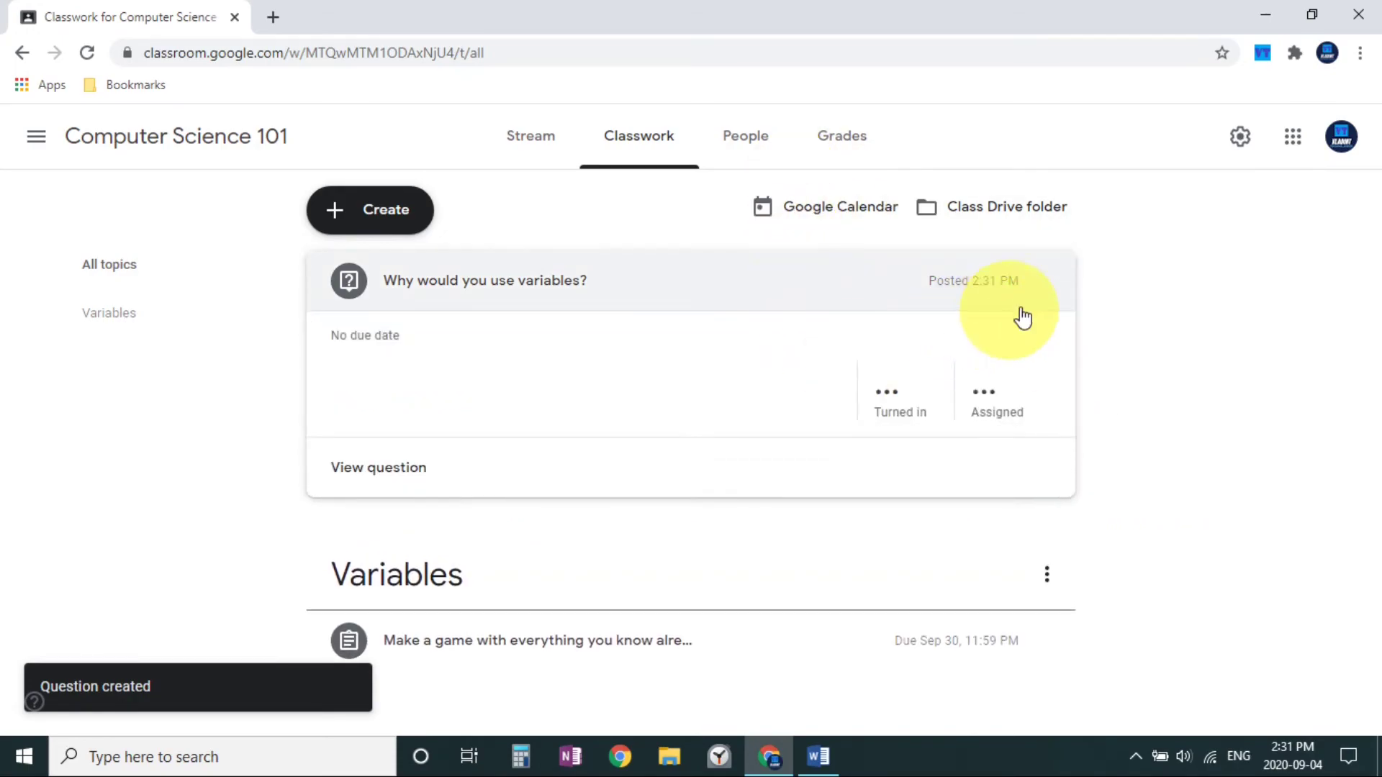
click(1046, 282)
click(962, 326)
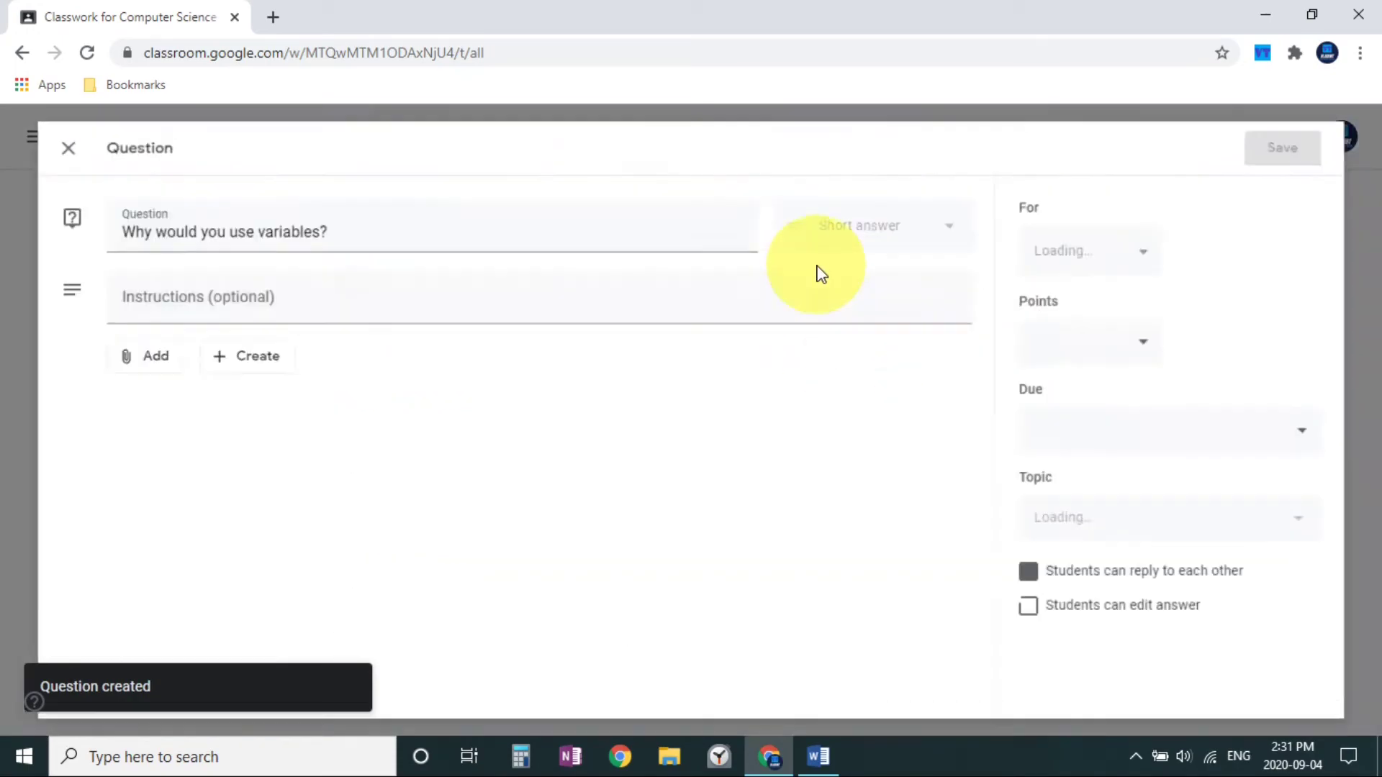
click(1297, 551)
click(1191, 576)
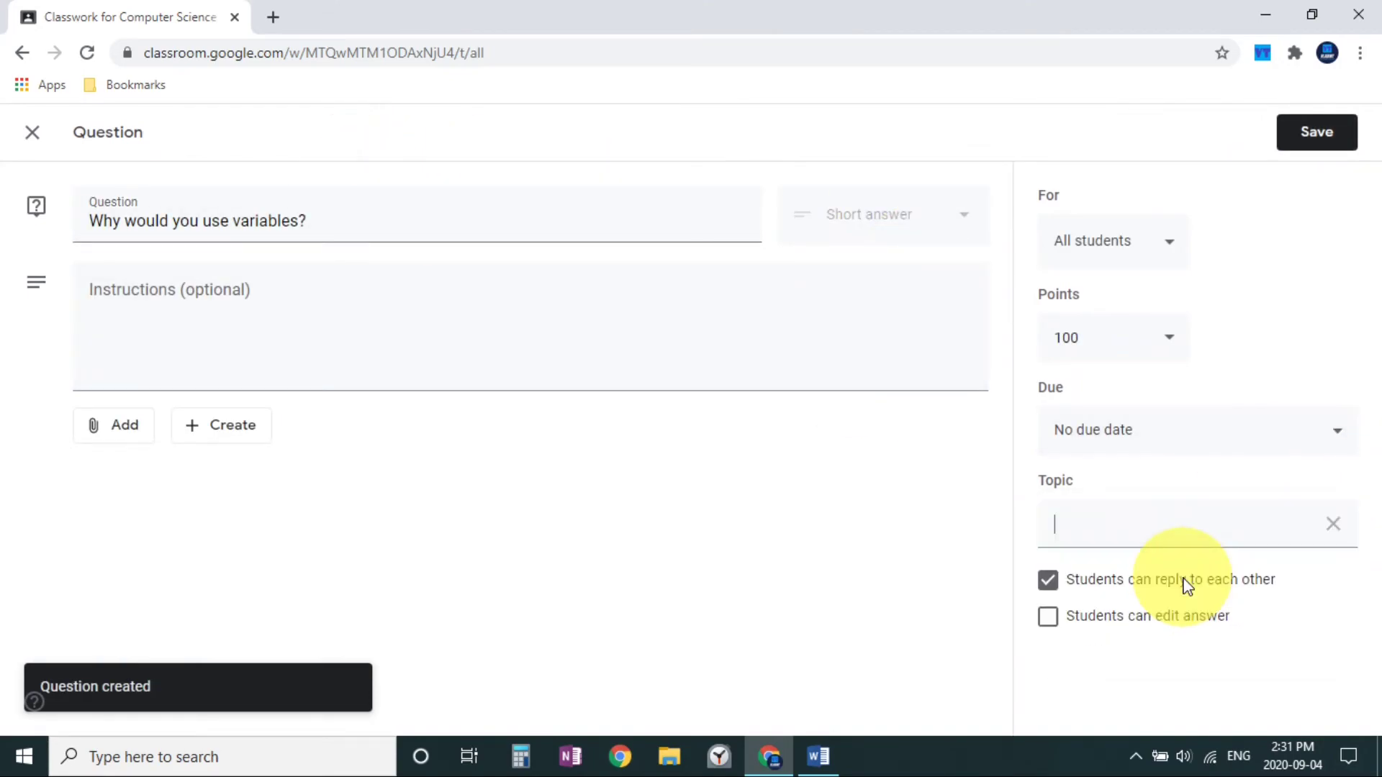
click(1332, 536)
click(1268, 550)
click(1194, 653)
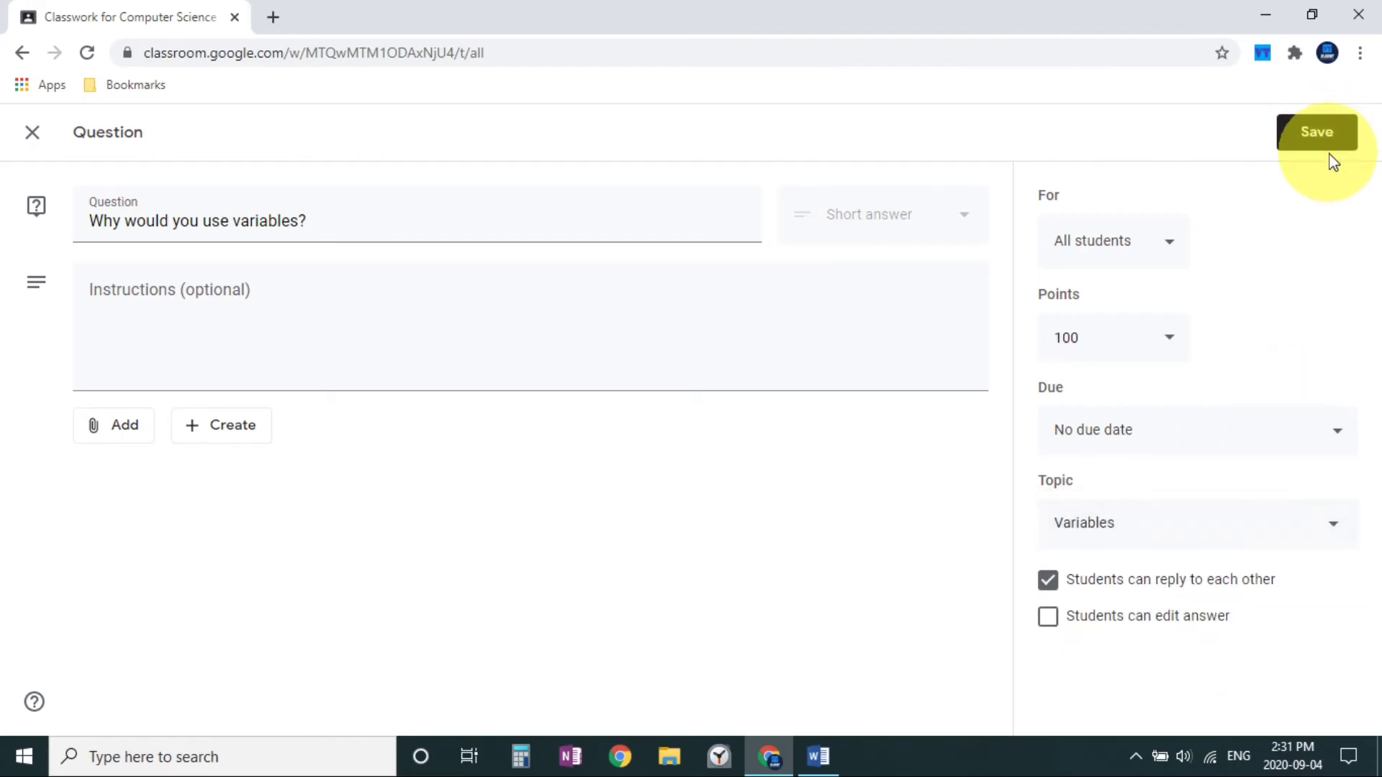
click(1332, 159)
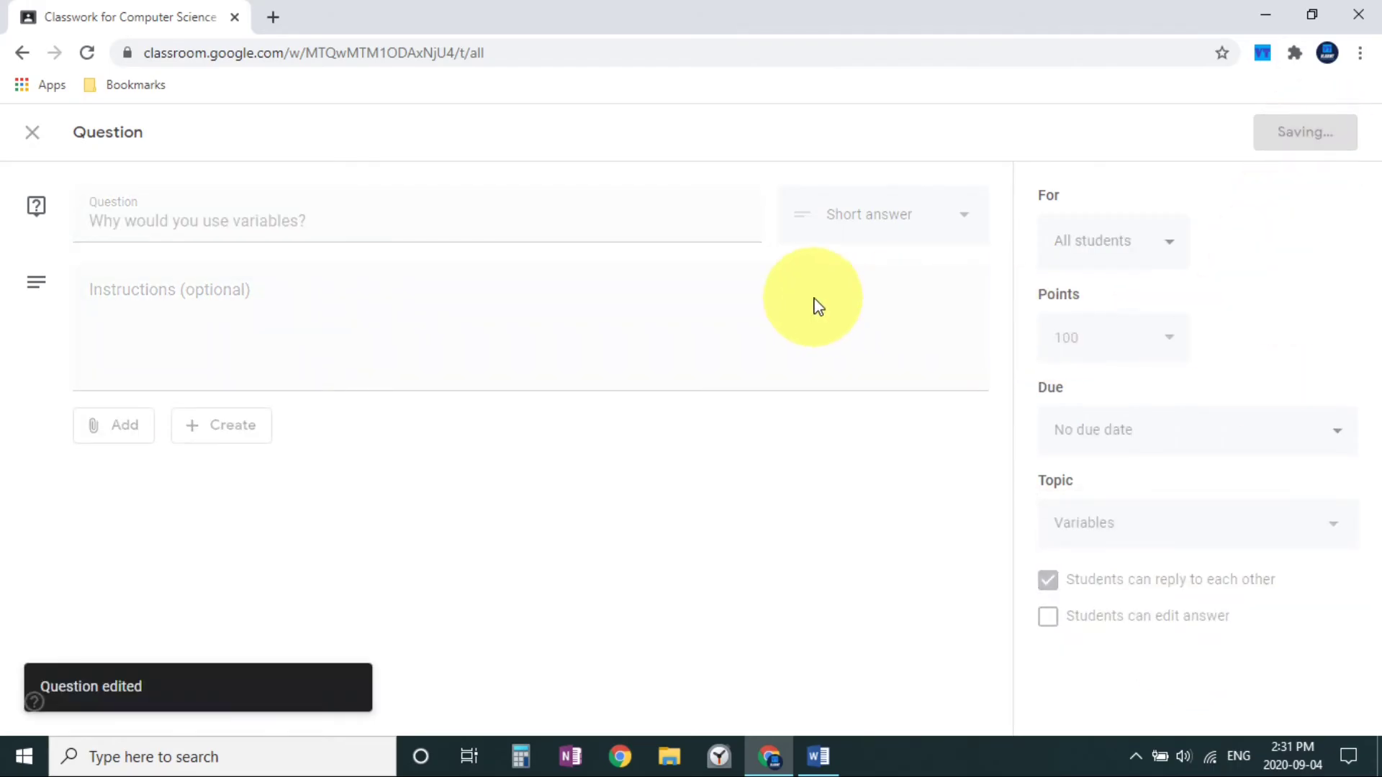